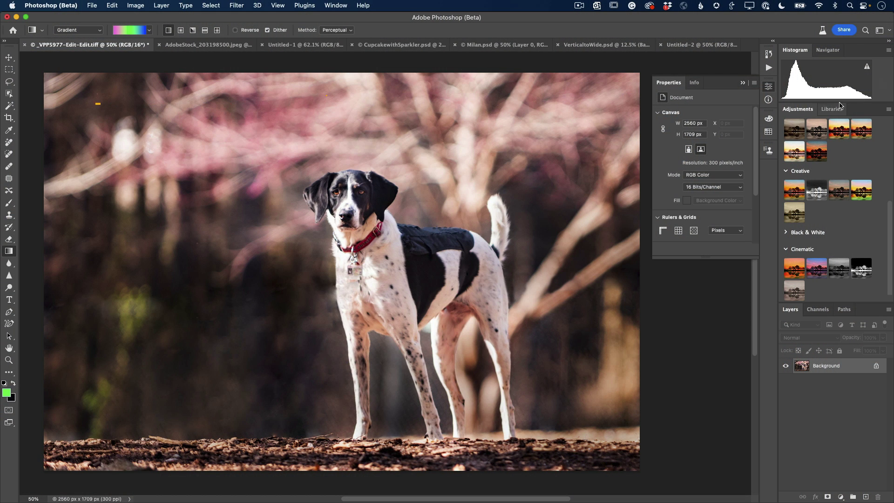
# Open the Adjustments panel and look over the preset categories under More.
pyautogui.click(809, 114)
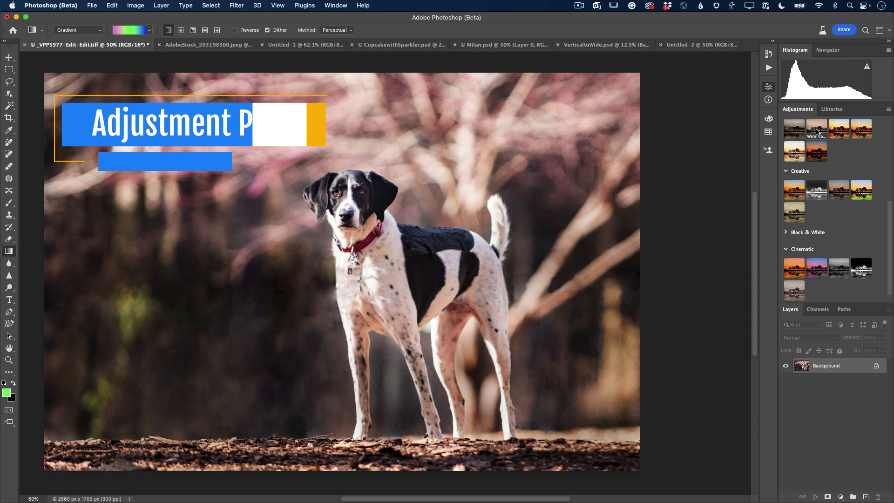
pyautogui.click(799, 133)
pyautogui.click(785, 126)
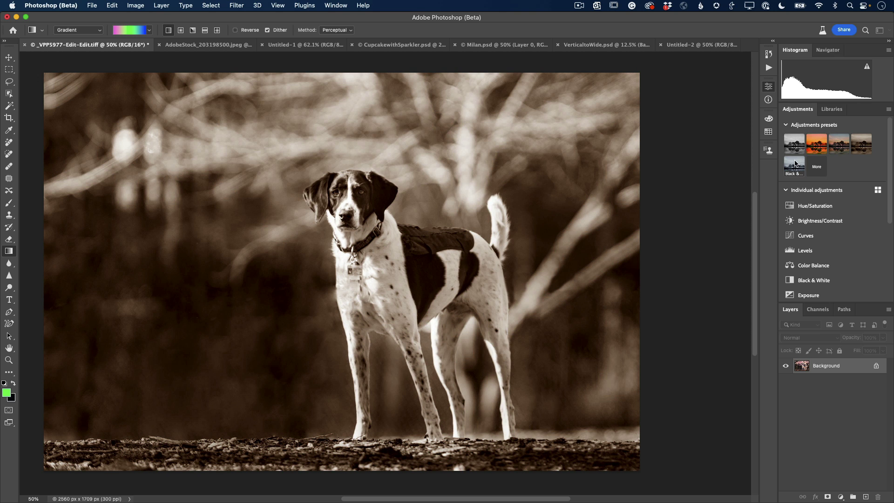
# Expand the full adjustment preset list and browse the Creative and Cinematic looks.
pyautogui.click(819, 169)
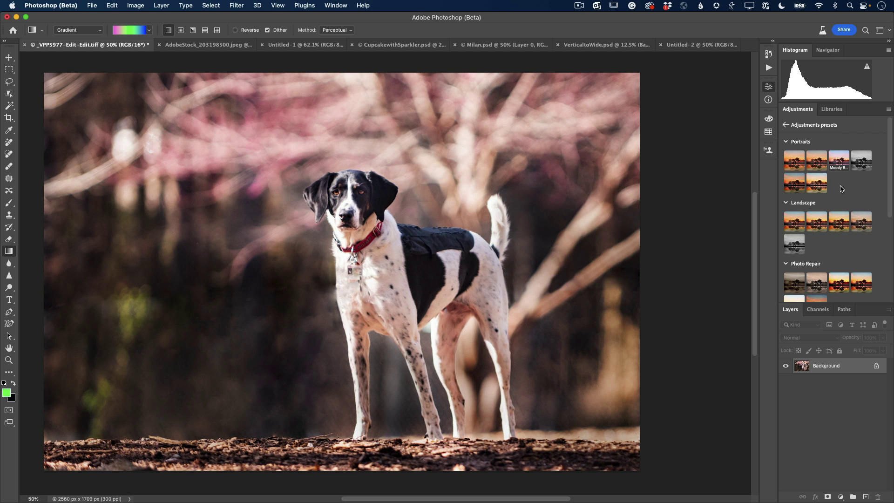
pyautogui.scroll(-2, 843, 193)
pyautogui.scroll(2, 842, 193)
pyautogui.scroll(-3, 852, 188)
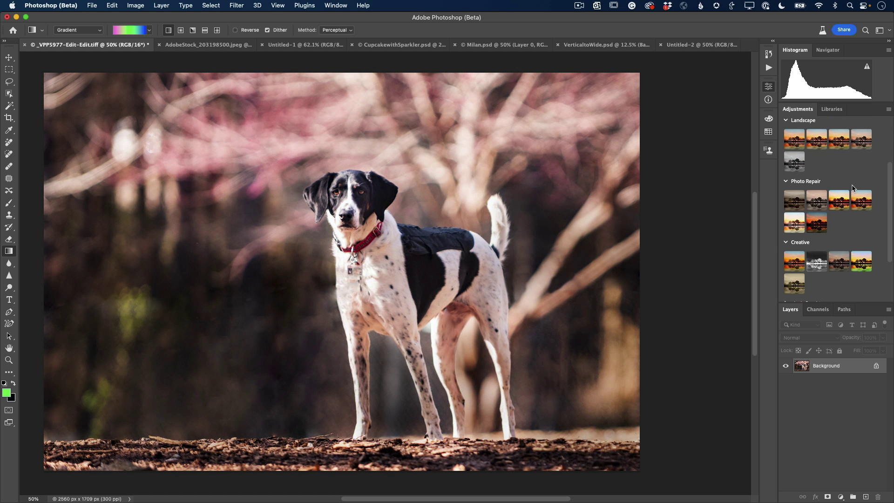
pyautogui.scroll(-3, 853, 189)
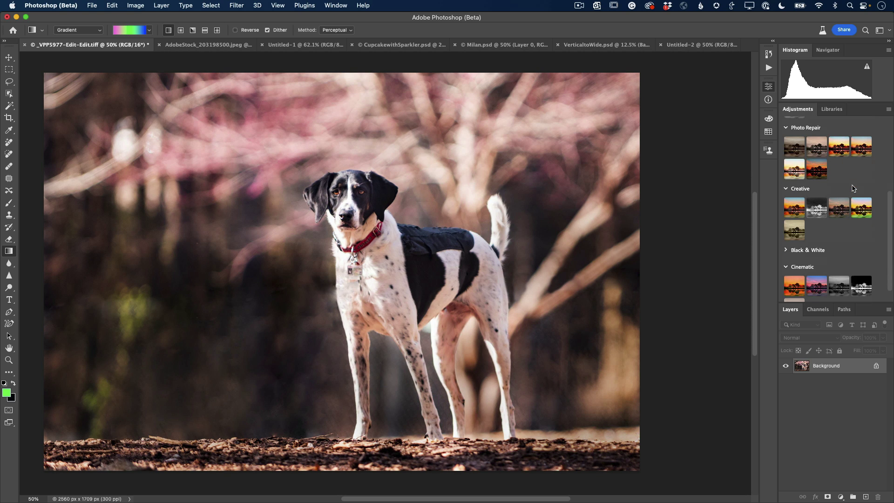
pyautogui.scroll(-1, 853, 188)
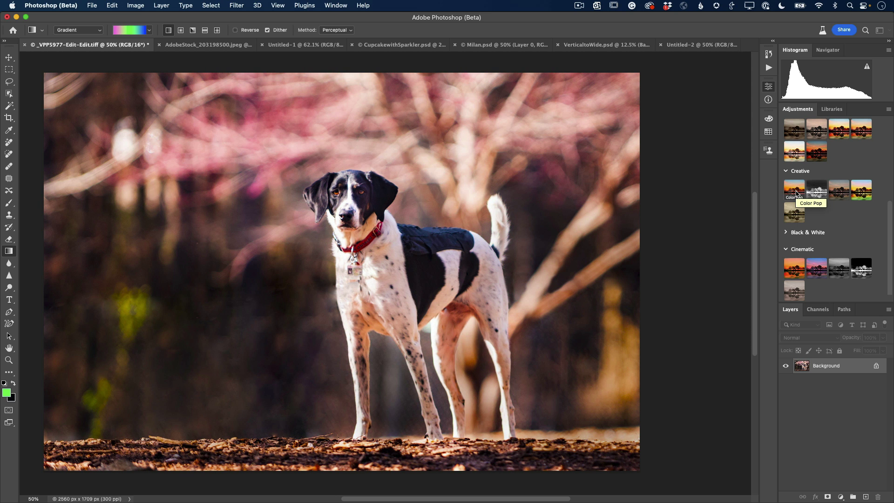
# Apply the Color Pop preset and set its Vibrance 1 layer to vibrance +81, saturation +43.
pyautogui.click(796, 193)
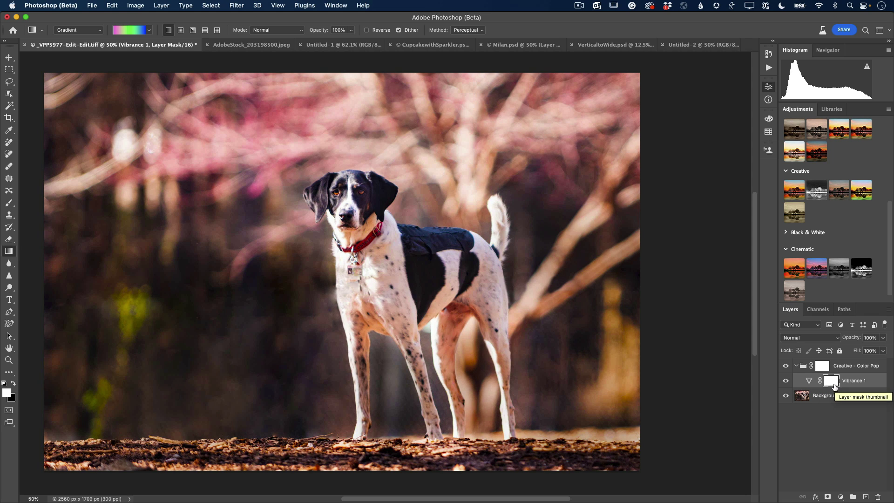
pyautogui.click(809, 381)
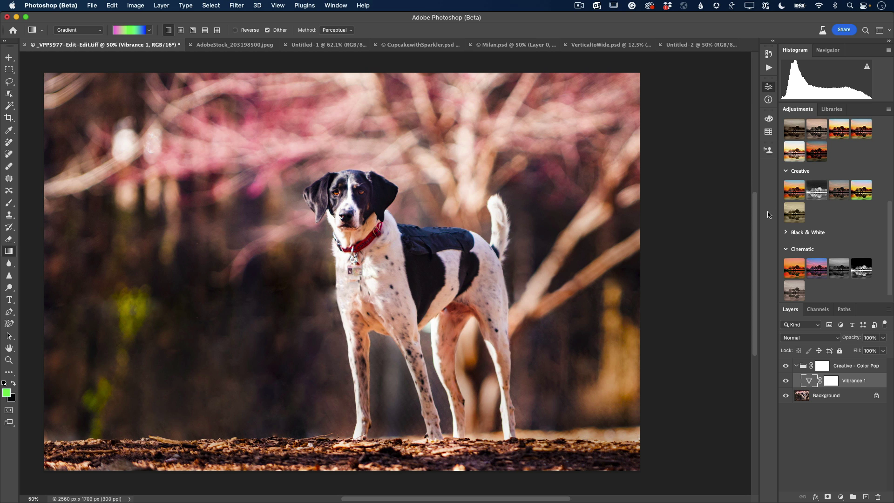
pyautogui.click(768, 88)
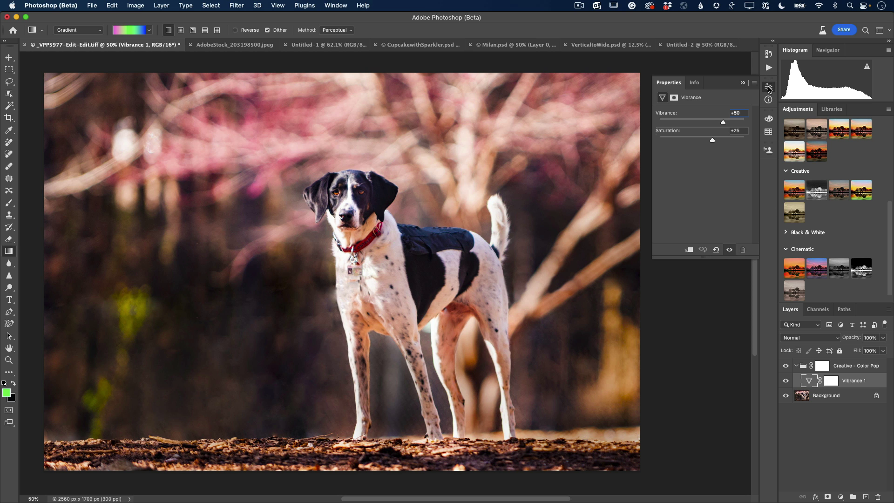
pyautogui.moveTo(723, 125); pyautogui.dragTo(737, 124)
pyautogui.click(786, 366)
pyautogui.click(786, 366)
pyautogui.moveTo(713, 143); pyautogui.dragTo(721, 144)
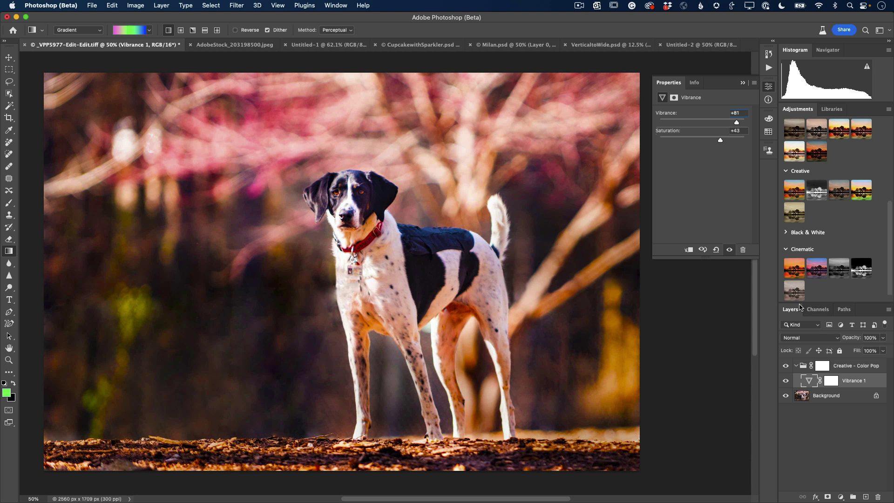
# Switch to the goat photo AdobeStock_203198500.jpeg and pick the Remove tool.
pyautogui.click(235, 45)
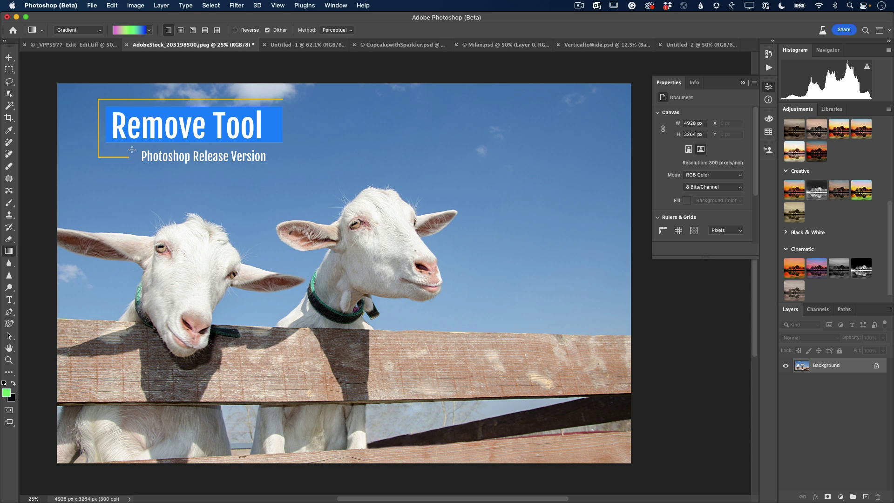
pyautogui.press('j')
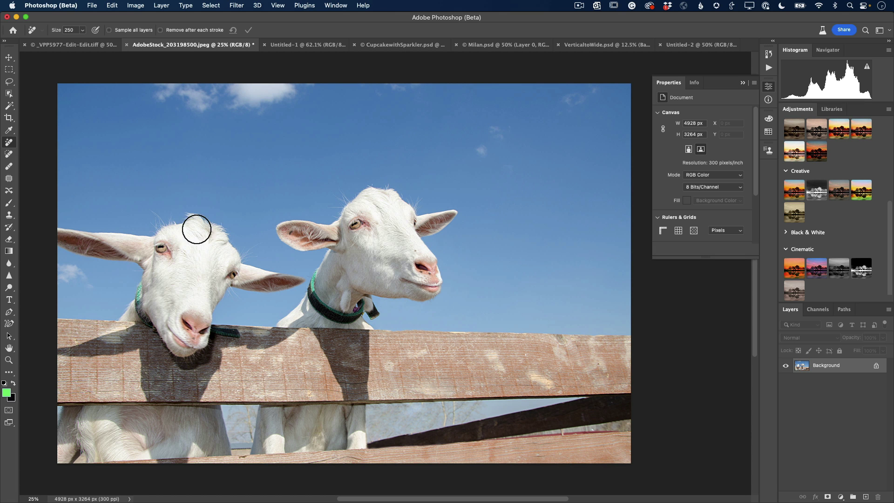
# Paint over the left goat with the Remove tool and apply the removal.
pyautogui.moveTo(292, 281)
pyautogui.mouseDown()
pyautogui.moveTo(244, 274)
pyautogui.moveTo(245, 255)
pyautogui.moveTo(223, 249)
pyautogui.moveTo(215, 234)
pyautogui.moveTo(224, 236)
pyautogui.moveTo(158, 224)
pyautogui.moveTo(166, 240)
pyautogui.moveTo(160, 267)
pyautogui.moveTo(207, 261)
pyautogui.moveTo(217, 278)
pyautogui.moveTo(209, 309)
pyautogui.moveTo(233, 271)
pyautogui.moveTo(229, 289)
pyautogui.moveTo(196, 319)
pyautogui.moveTo(203, 341)
pyautogui.moveTo(237, 338)
pyautogui.moveTo(215, 332)
pyautogui.moveTo(206, 353)
pyautogui.moveTo(187, 362)
pyautogui.moveTo(216, 358)
pyautogui.moveTo(204, 382)
pyautogui.moveTo(187, 401)
pyautogui.moveTo(164, 396)
pyautogui.moveTo(160, 389)
pyautogui.moveTo(183, 380)
pyautogui.moveTo(151, 353)
pyautogui.moveTo(156, 391)
pyautogui.moveTo(175, 353)
pyautogui.moveTo(153, 319)
pyautogui.moveTo(150, 283)
pyautogui.moveTo(158, 276)
pyautogui.moveTo(173, 297)
pyautogui.moveTo(180, 352)
pyautogui.moveTo(185, 273)
pyautogui.moveTo(192, 289)
pyautogui.moveTo(145, 248)
pyautogui.moveTo(134, 249)
pyautogui.moveTo(150, 260)
pyautogui.moveTo(66, 240)
pyautogui.moveTo(152, 245)
pyautogui.moveTo(156, 261)
pyautogui.moveTo(125, 331)
pyautogui.moveTo(65, 352)
pyautogui.moveTo(147, 335)
pyautogui.moveTo(148, 370)
pyautogui.moveTo(186, 353)
pyautogui.moveTo(179, 423)
pyautogui.moveTo(221, 449)
pyautogui.moveTo(216, 423)
pyautogui.moveTo(201, 423)
pyautogui.moveTo(170, 457)
pyautogui.moveTo(158, 439)
pyautogui.moveTo(166, 427)
pyautogui.moveTo(202, 439)
pyautogui.moveTo(117, 414)
pyautogui.moveTo(66, 417)
pyautogui.moveTo(62, 451)
pyautogui.moveTo(140, 442)
pyautogui.moveTo(90, 434)
pyautogui.mouseUp()
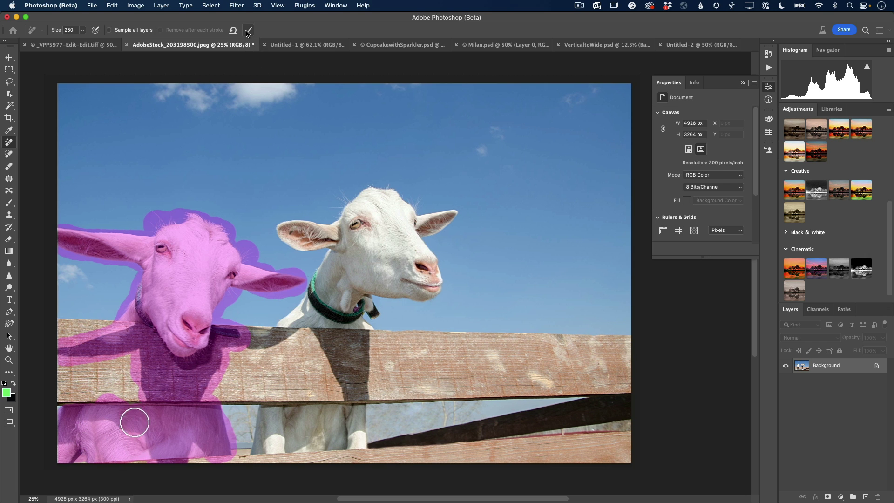
pyautogui.click(247, 31)
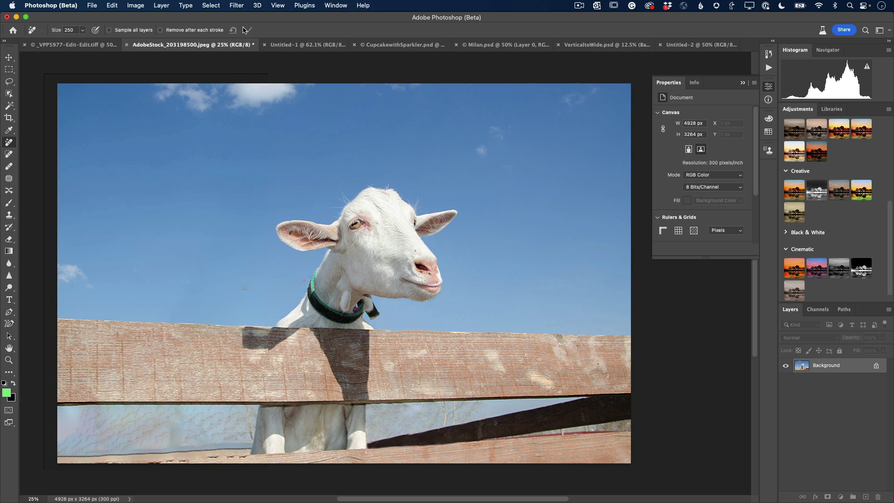
# Enable the Contextual Task Bar and try its Select subject, Deselect and options menu.
pyautogui.click(335, 5)
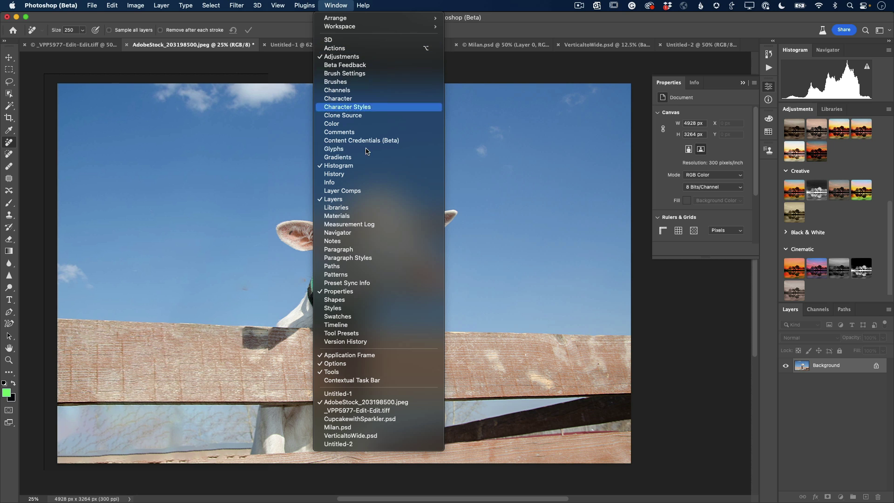
pyautogui.click(377, 380)
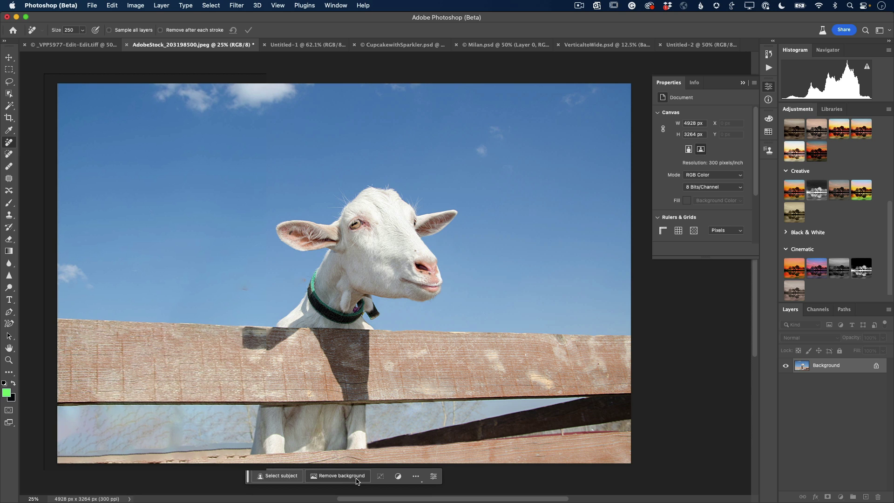
pyautogui.click(285, 476)
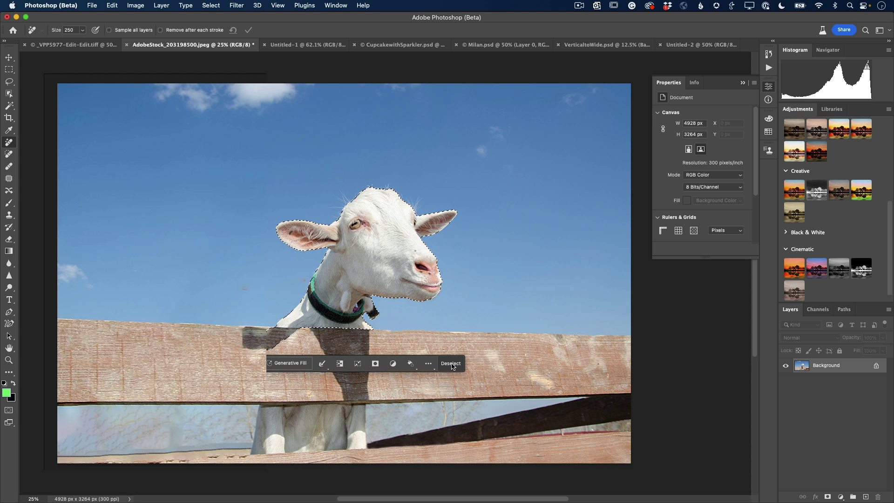
pyautogui.click(443, 364)
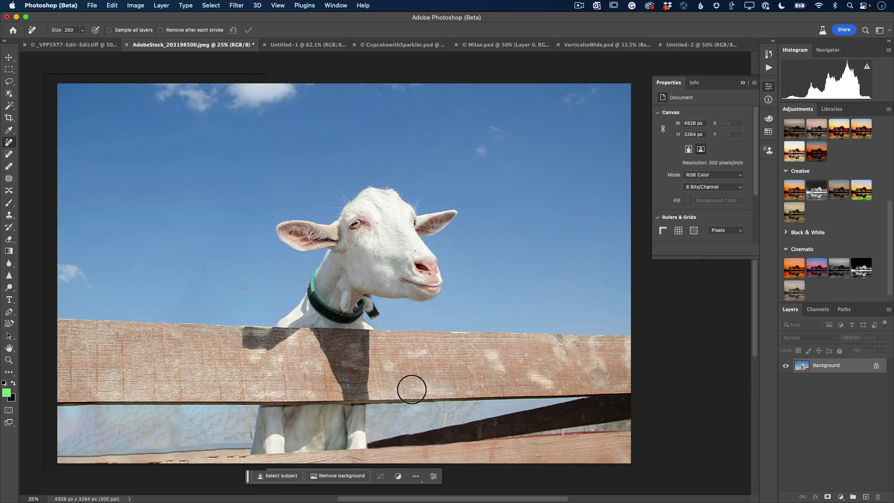
pyautogui.click(416, 476)
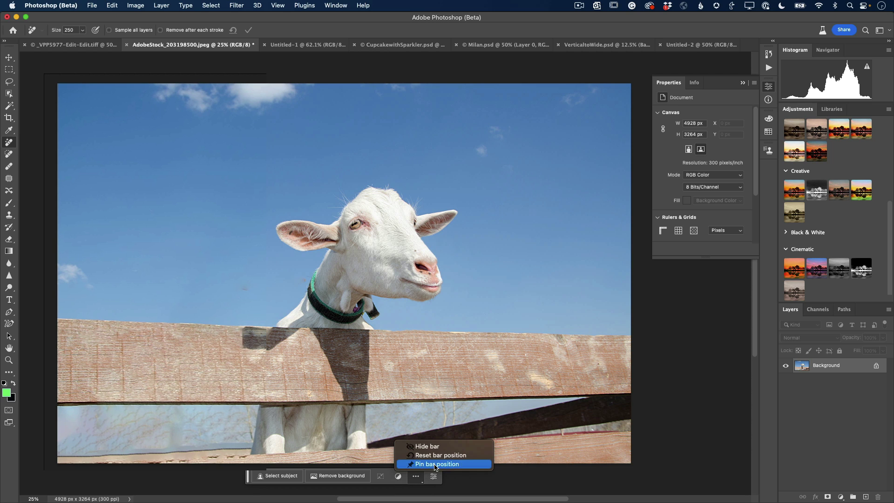
# Switch to the blank Untitled-1 canvas and select the Gradient tool.
pyautogui.click(358, 264)
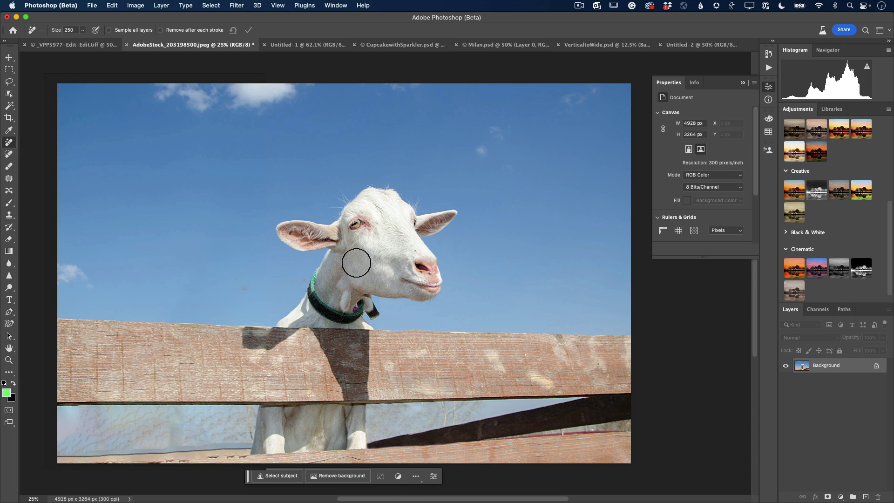
pyautogui.click(288, 44)
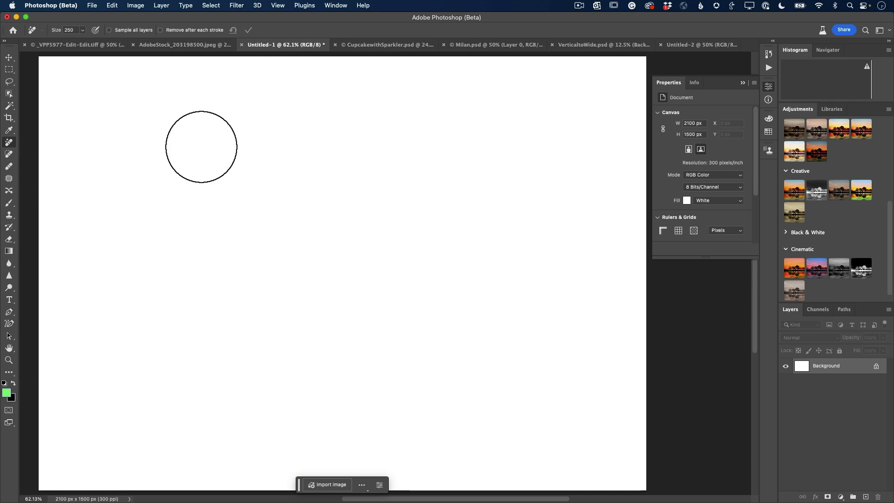
pyautogui.press('g')
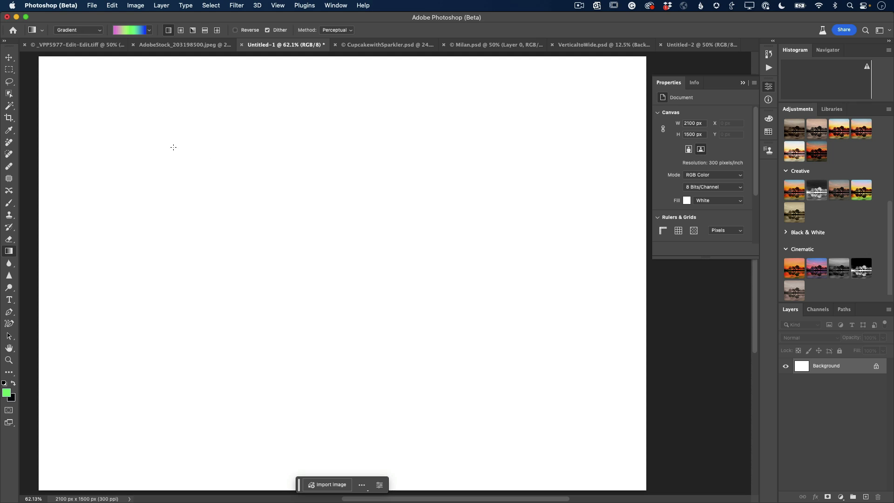
pyautogui.click(149, 31)
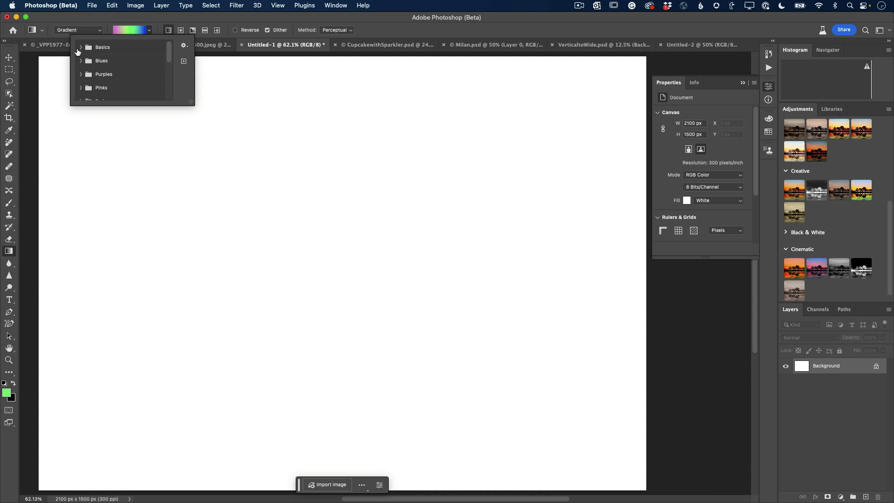
pyautogui.click(142, 19)
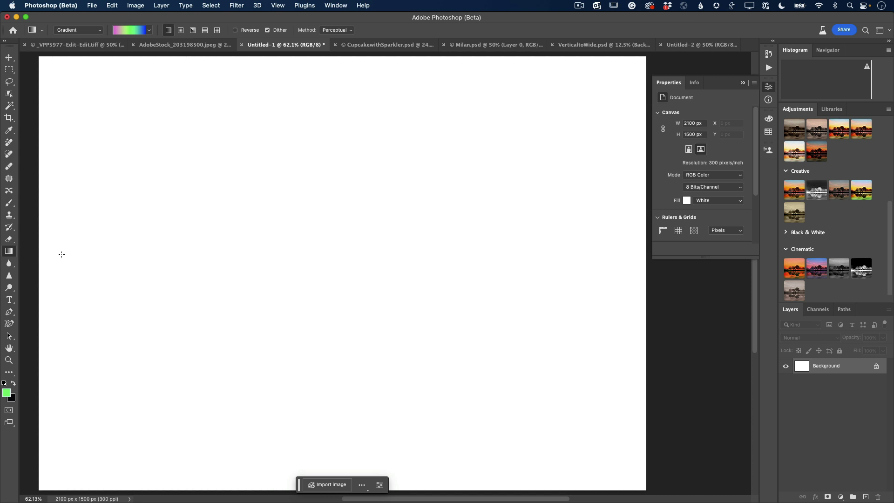
# Draw a pink-green-blue gradient across the canvas, then adjust its start point and midpoint.
pyautogui.moveTo(61, 263); pyautogui.dragTo(612, 267)
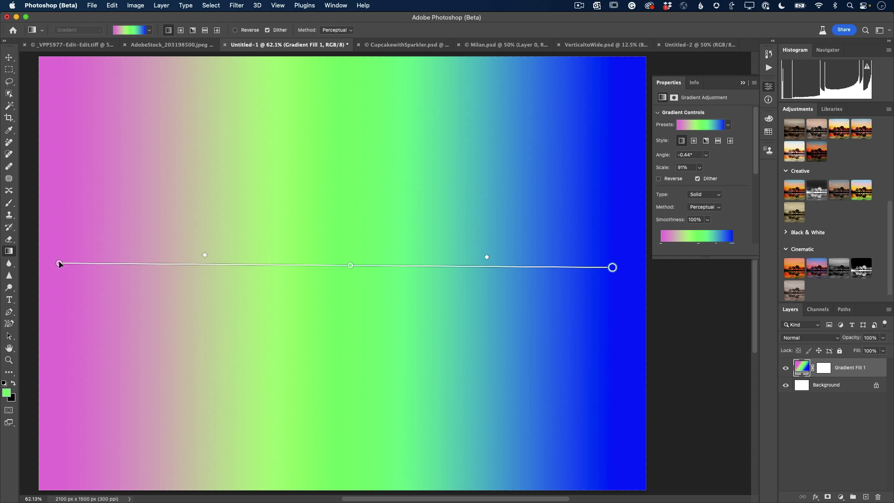
pyautogui.moveTo(60, 263); pyautogui.dragTo(136, 247)
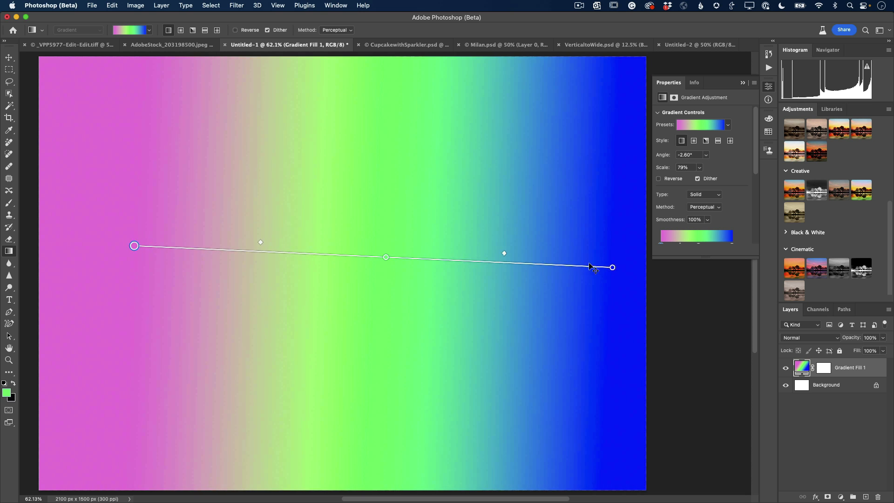
pyautogui.moveTo(503, 253); pyautogui.dragTo(523, 262)
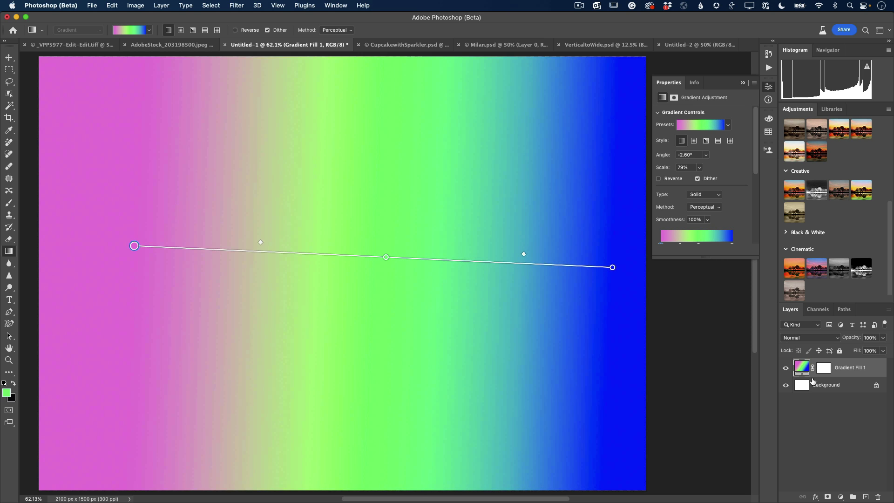
# Recolour the middle gradient stop to cyan and nudge the cyan-to-blue transition left.
pyautogui.doubleClick(386, 257)
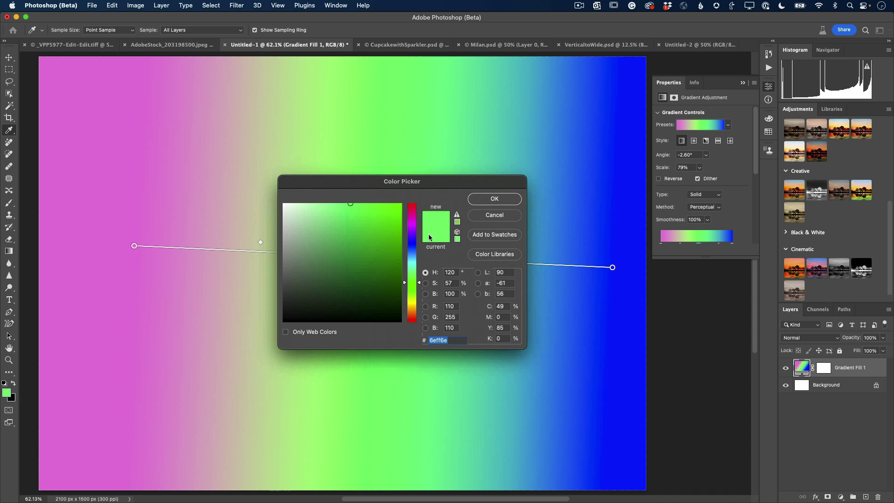
pyautogui.click(412, 315)
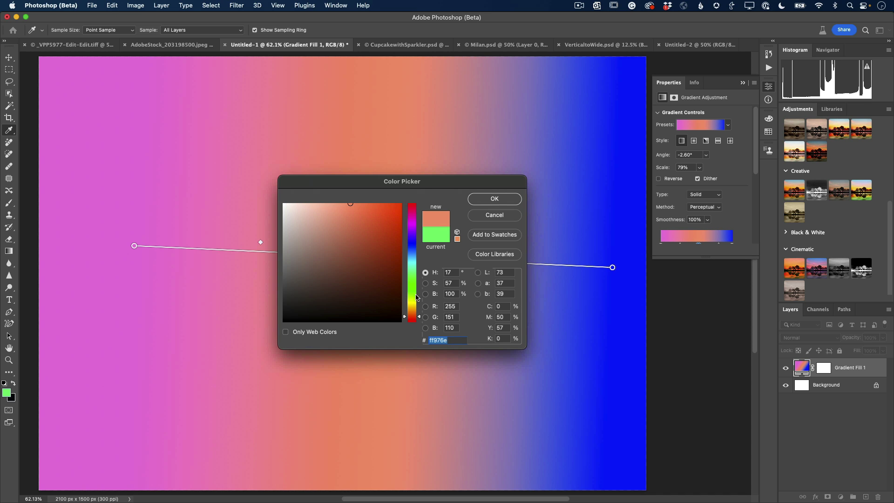
pyautogui.click(413, 302)
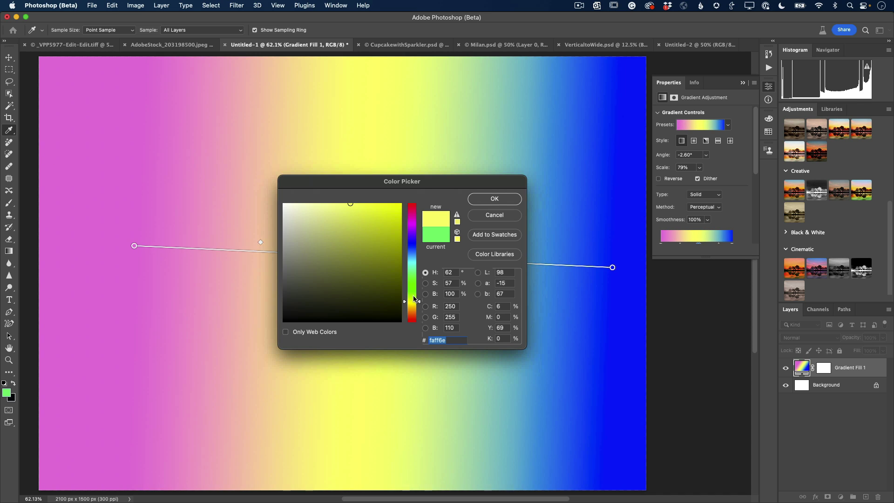
pyautogui.click(413, 244)
pyautogui.click(413, 228)
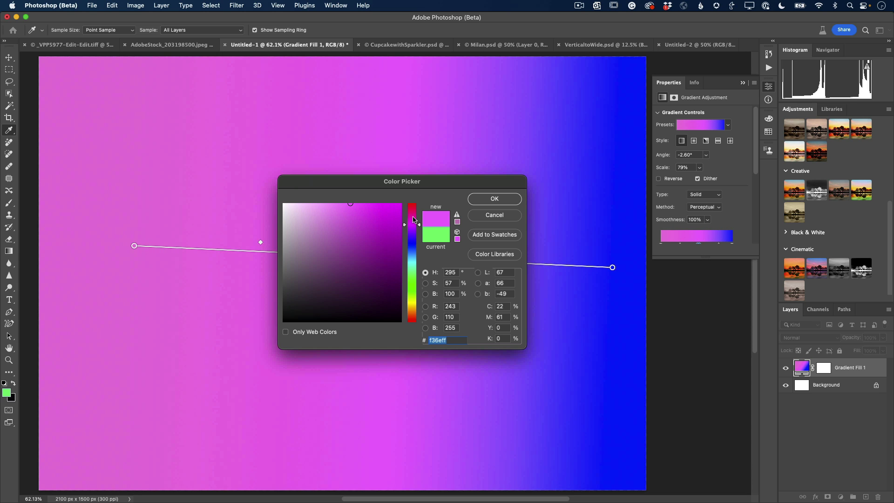
pyautogui.click(412, 260)
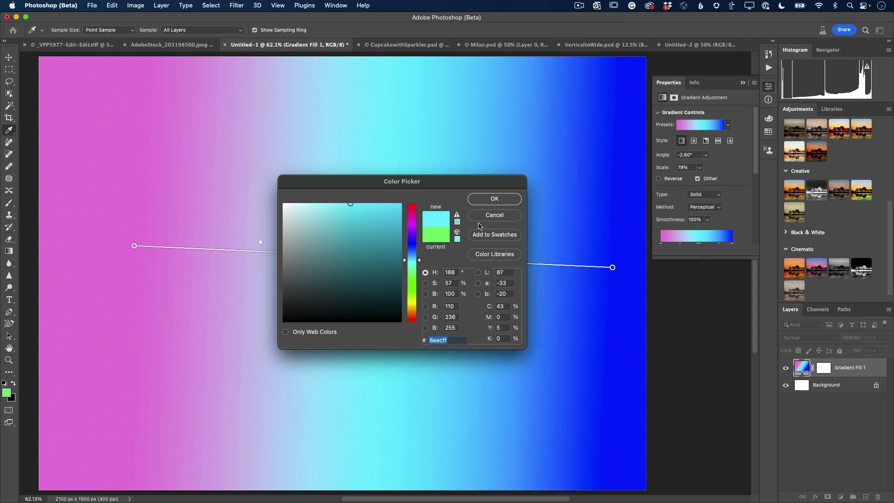
pyautogui.click(492, 200)
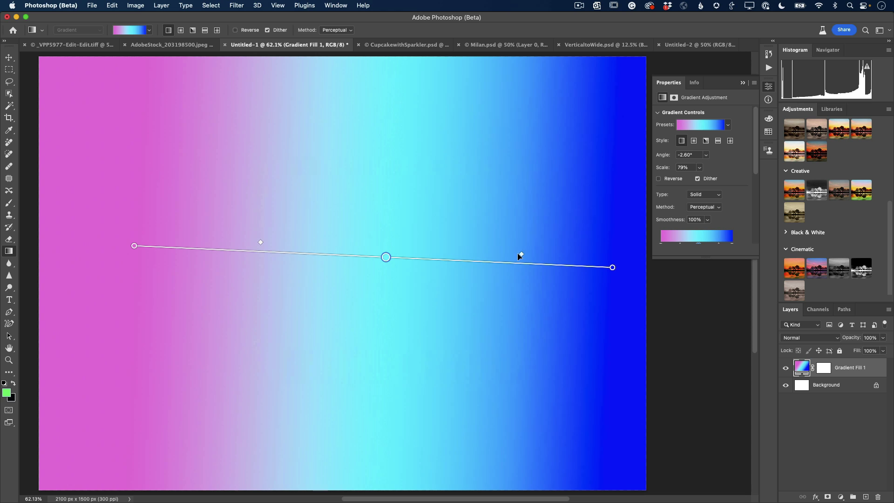
pyautogui.moveTo(514, 253); pyautogui.dragTo(505, 252)
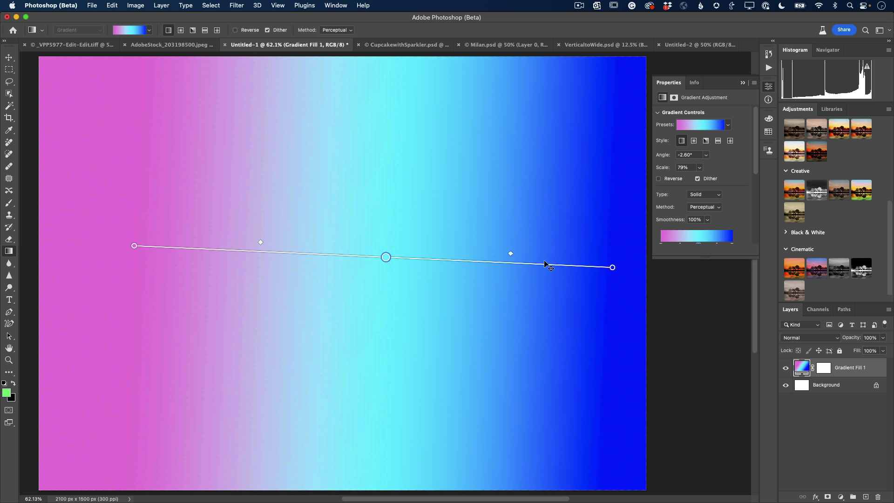
# Add an orange colour stop and rearrange the cyan and orange bands from the lower left.
pyautogui.click(530, 264)
pyautogui.doubleClick(530, 264)
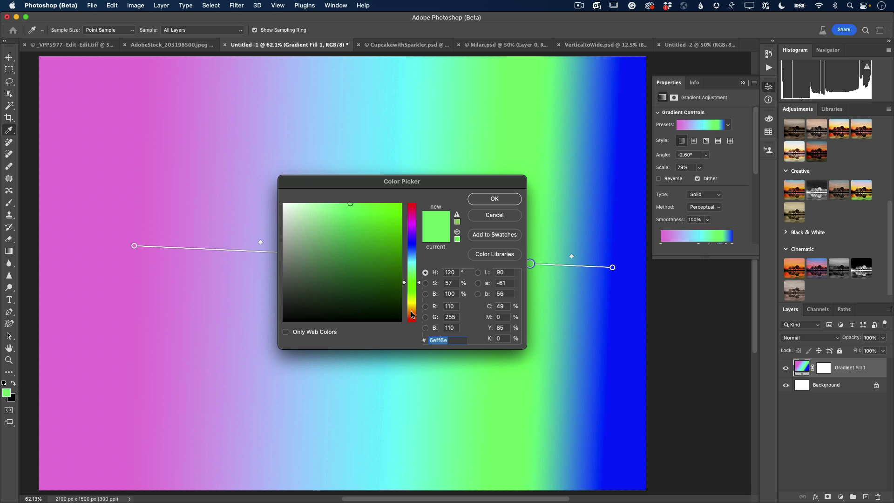
pyautogui.click(411, 315)
pyautogui.click(480, 200)
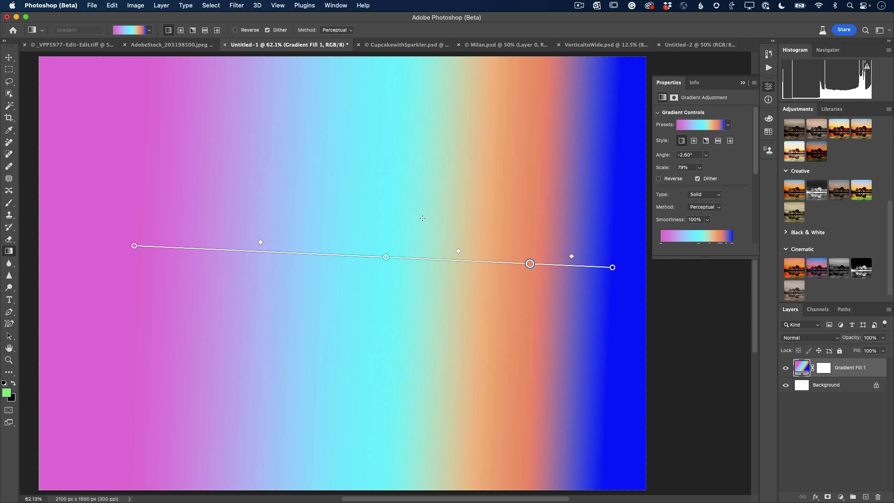
pyautogui.moveTo(385, 257); pyautogui.dragTo(298, 253)
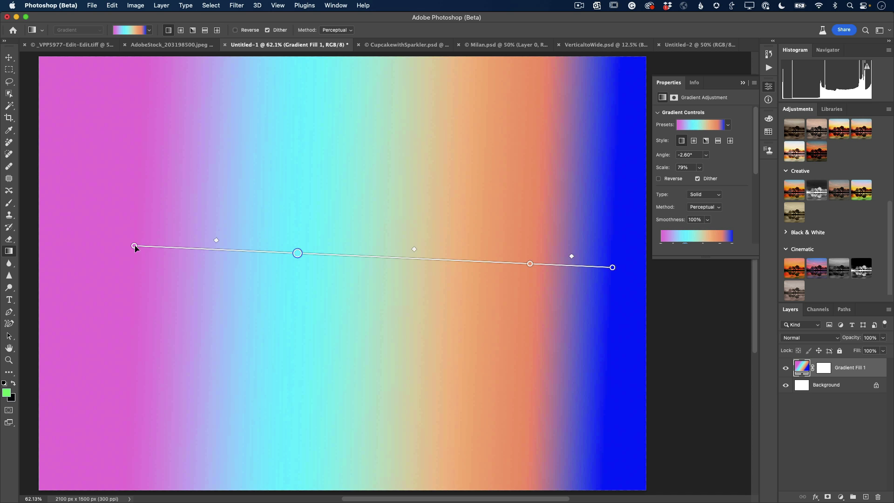
pyautogui.moveTo(135, 246); pyautogui.dragTo(86, 341)
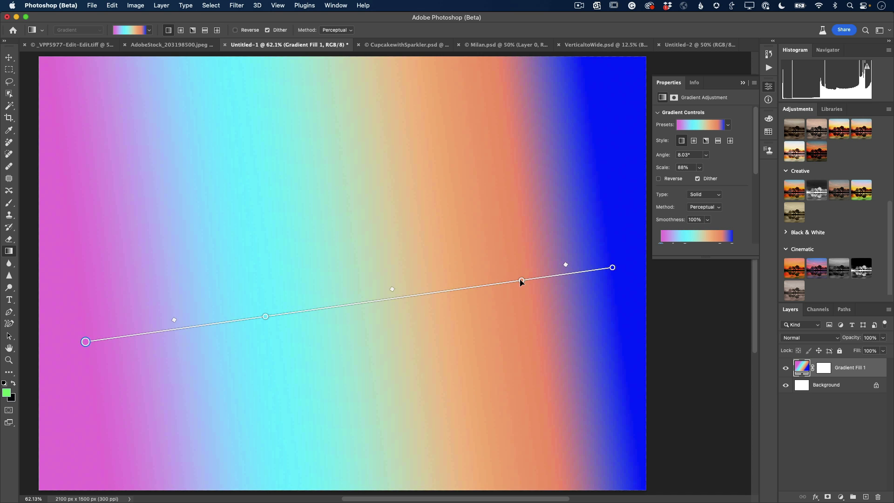
pyautogui.moveTo(521, 280)
pyautogui.mouseDown()
pyautogui.moveTo(275, 301)
pyautogui.moveTo(511, 282)
pyautogui.mouseUp()
pyautogui.moveTo(382, 292); pyautogui.dragTo(340, 293)
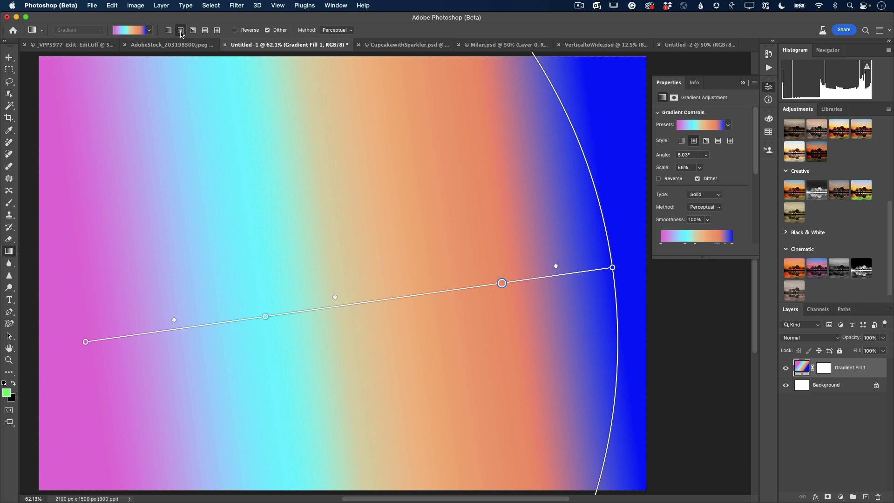
# Make the gradient radial, centred low on the left, then switch to Creative Cloud Desktop.
pyautogui.click(180, 30)
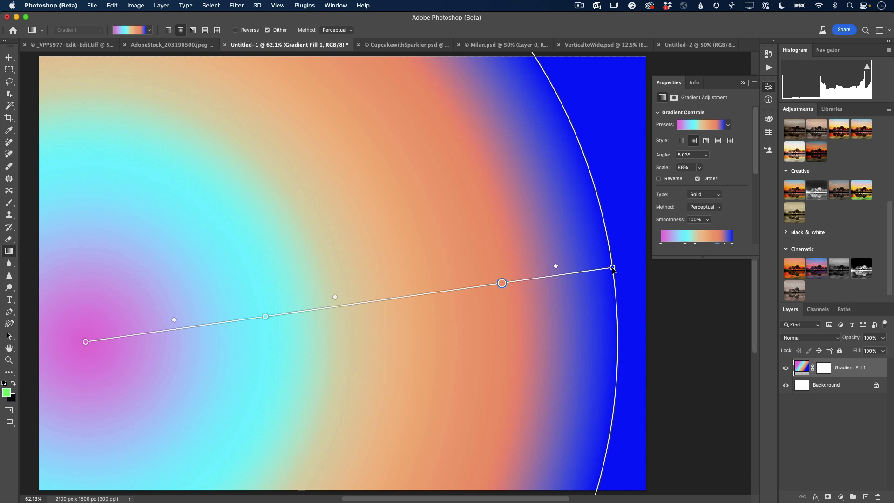
pyautogui.moveTo(613, 269); pyautogui.dragTo(579, 410)
pyautogui.scroll(-5, 326, 396)
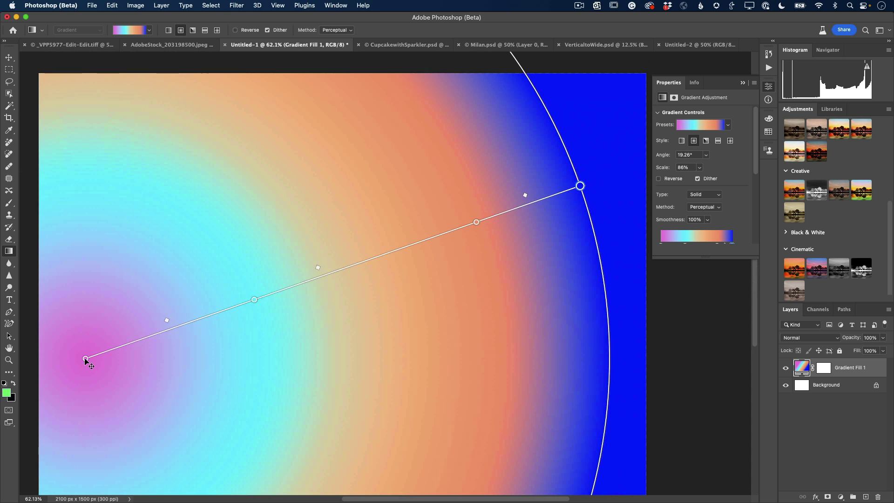
pyautogui.moveTo(86, 360); pyautogui.dragTo(223, 364)
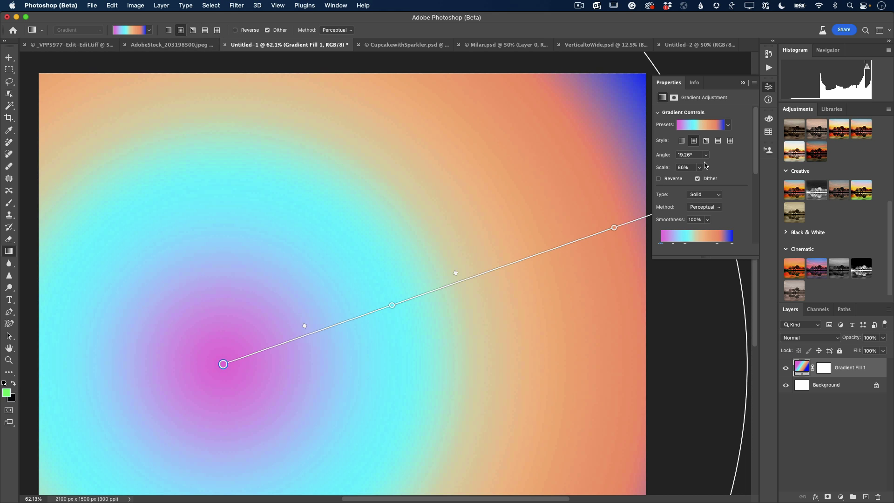
pyautogui.moveTo(614, 229); pyautogui.dragTo(534, 256)
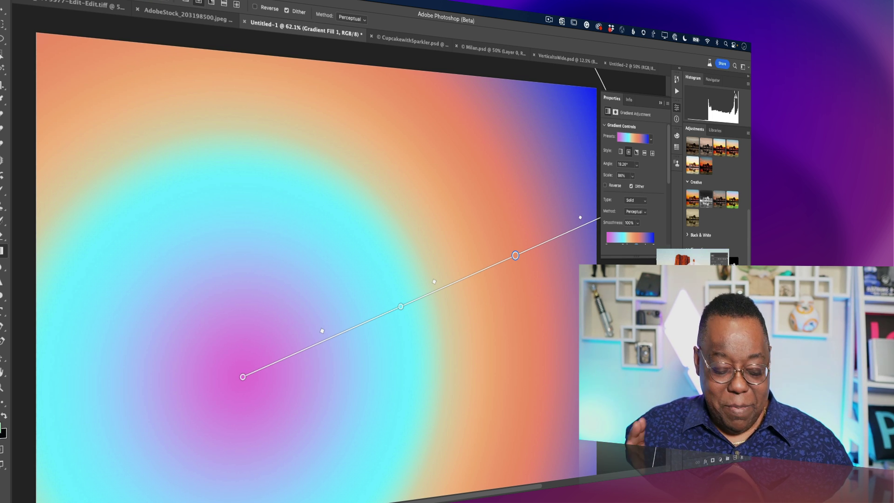
pyautogui.press('super+Tab')
pyautogui.press('super+Tab')
pyautogui.press('super+Tab')
pyautogui.press('super+Tab')
pyautogui.press('super+Tab')
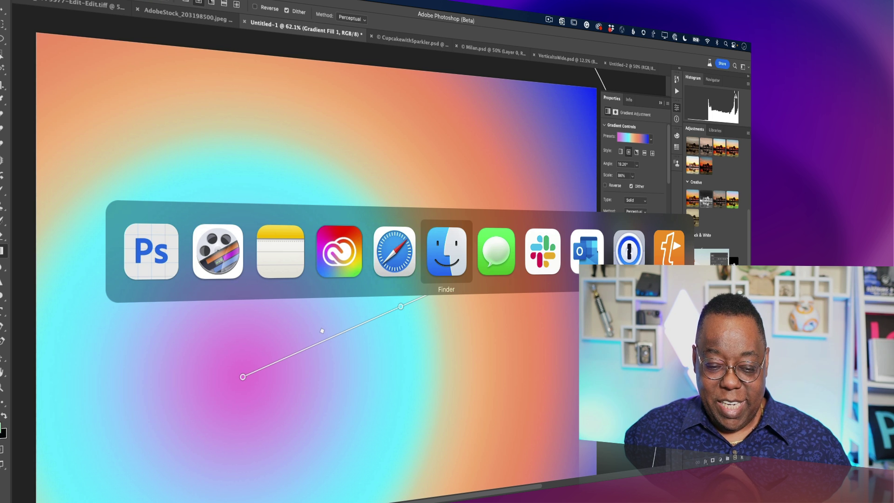
pyautogui.press('super+shift+Tab')
pyautogui.press('super+shift+Tab')
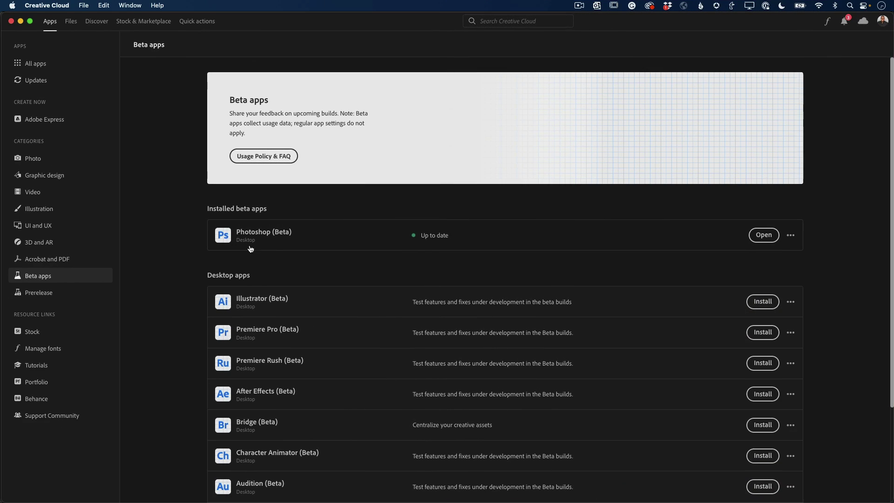
# Switch from Creative Cloud Desktop back to Photoshop (Beta) with Cmd+Tab.
pyautogui.press('super+Tab')
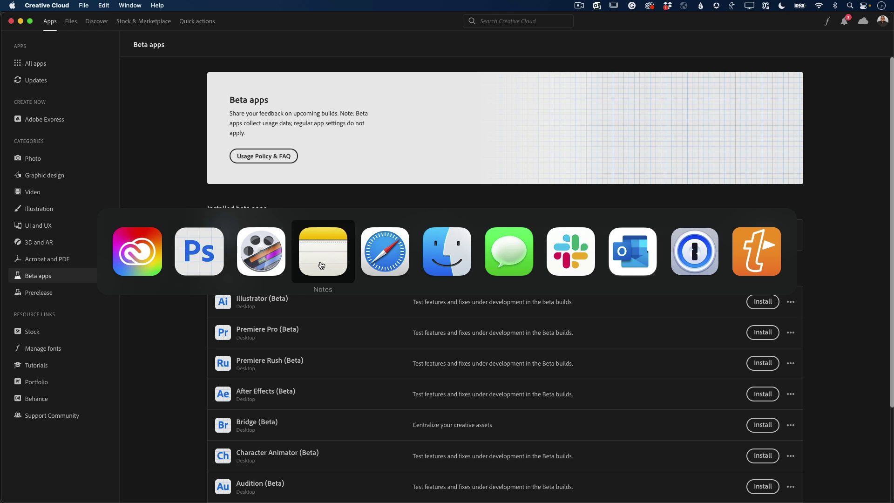
pyautogui.click(210, 259)
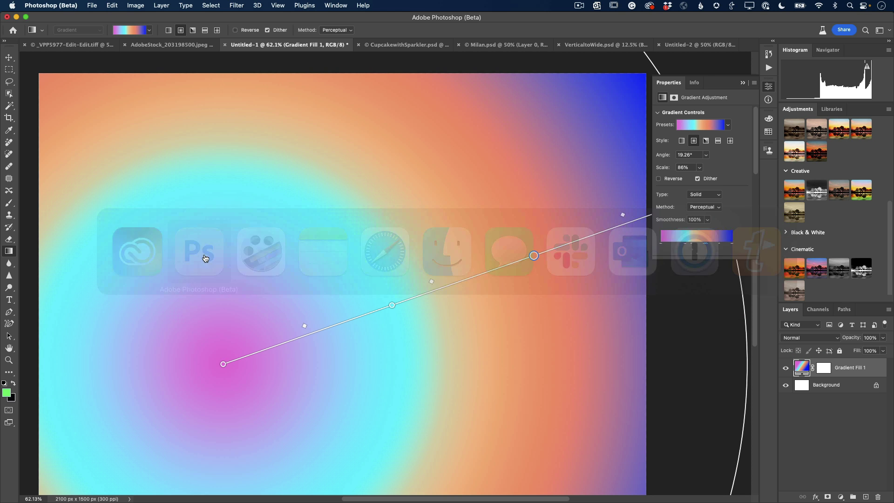
# Open CupcakewithSparkler.psd and lasso around the cupcake beneath the sparkler.
pyautogui.click(396, 45)
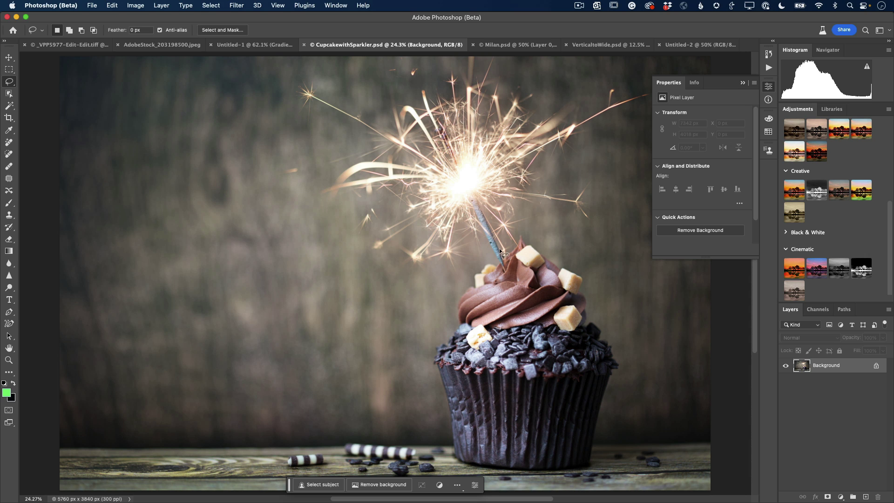
pyautogui.moveTo(501, 250); pyautogui.dragTo(477, 276)
pyautogui.moveTo(431, 346)
pyautogui.mouseDown()
pyautogui.moveTo(421, 371)
pyautogui.moveTo(431, 404)
pyautogui.mouseUp()
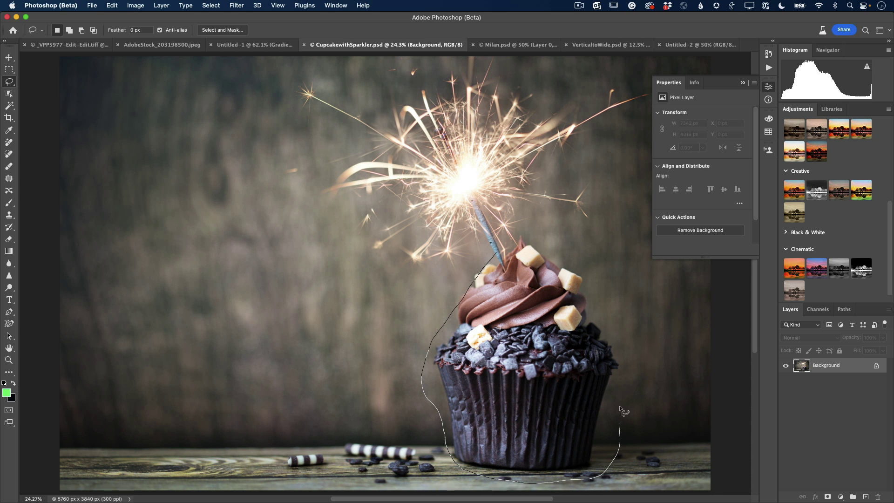
pyautogui.moveTo(621, 399)
pyautogui.mouseDown()
pyautogui.moveTo(632, 355)
pyautogui.moveTo(596, 270)
pyautogui.moveTo(556, 243)
pyautogui.moveTo(522, 241)
pyautogui.moveTo(487, 257)
pyautogui.mouseUp()
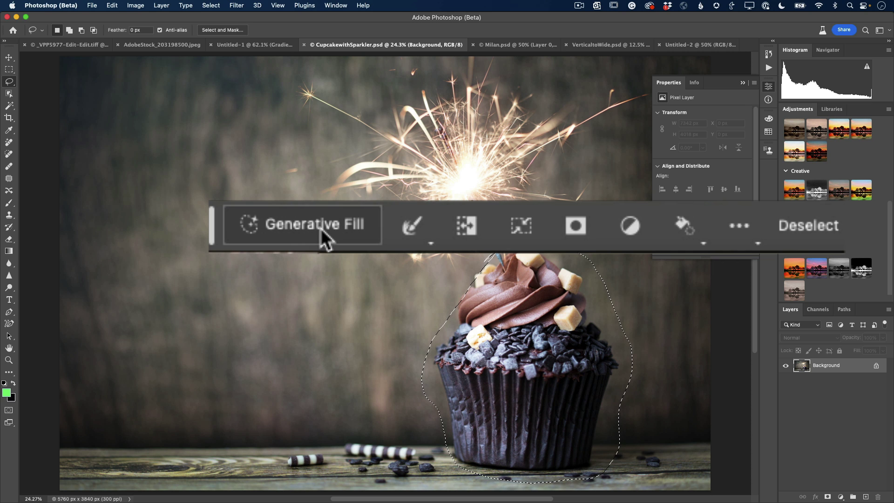
# Generative Fill the selection with the prompt 'caramel ice cream sundae'.
pyautogui.click(454, 226)
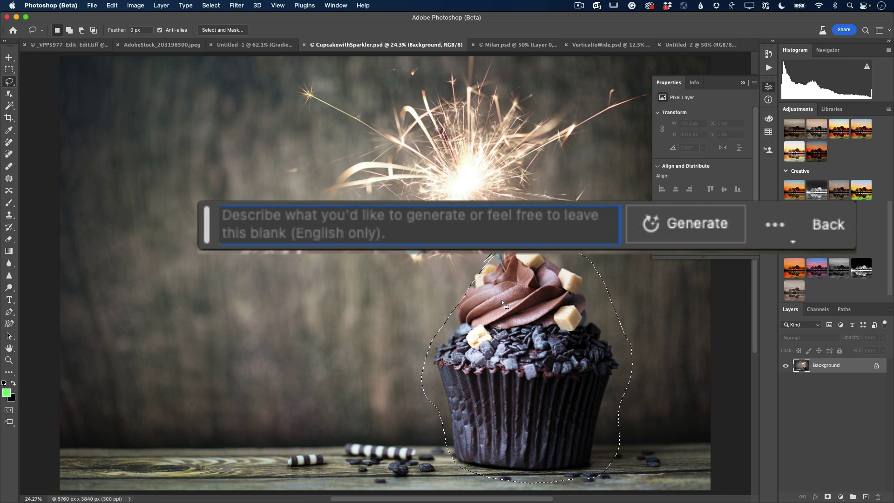
pyautogui.write('cara')
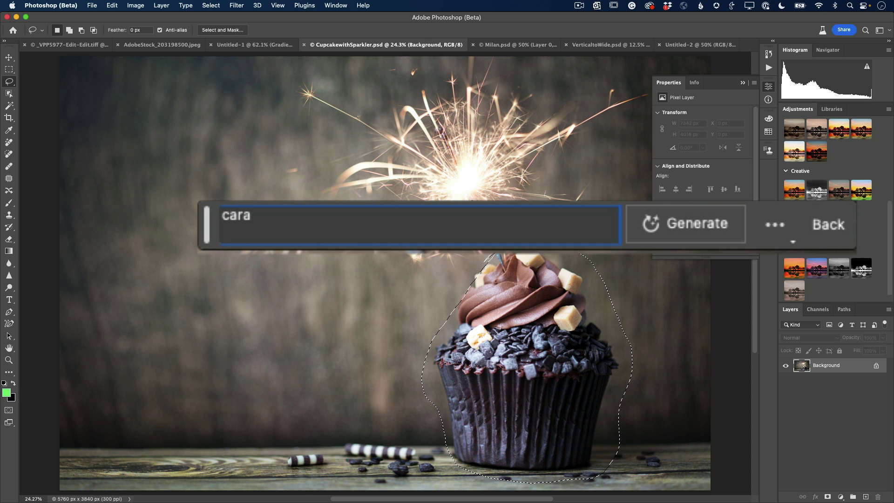
pyautogui.write('mel icr')
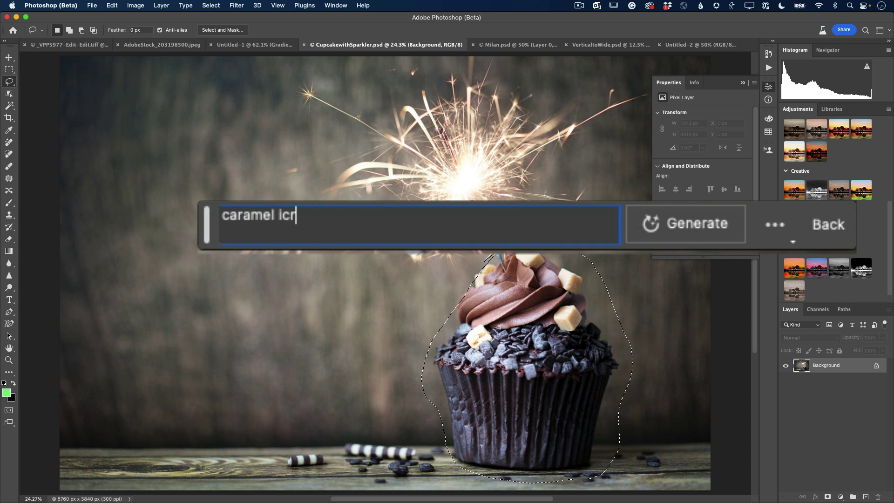
pyautogui.press('BackSpace')
pyautogui.write('e cream ')
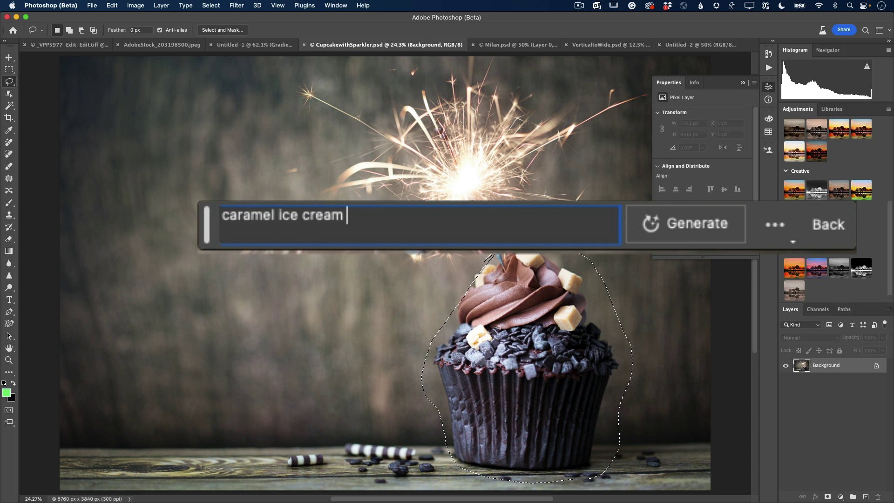
pyautogui.write('sundae')
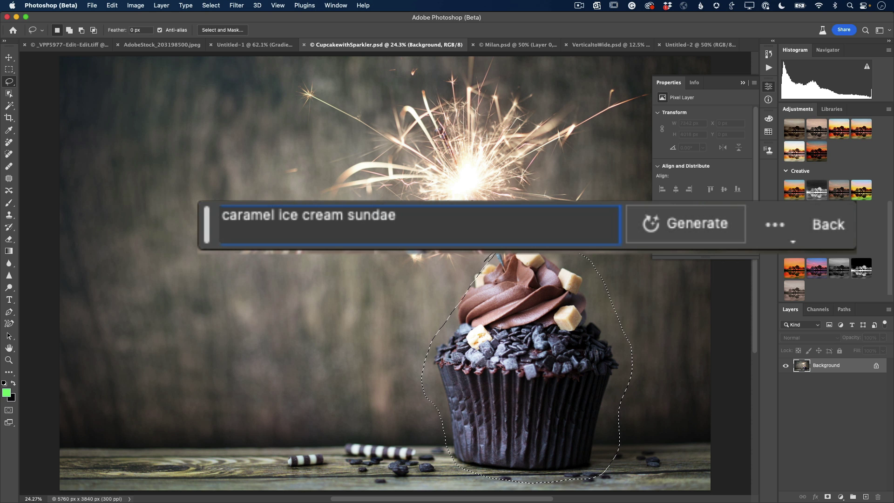
pyautogui.click(580, 226)
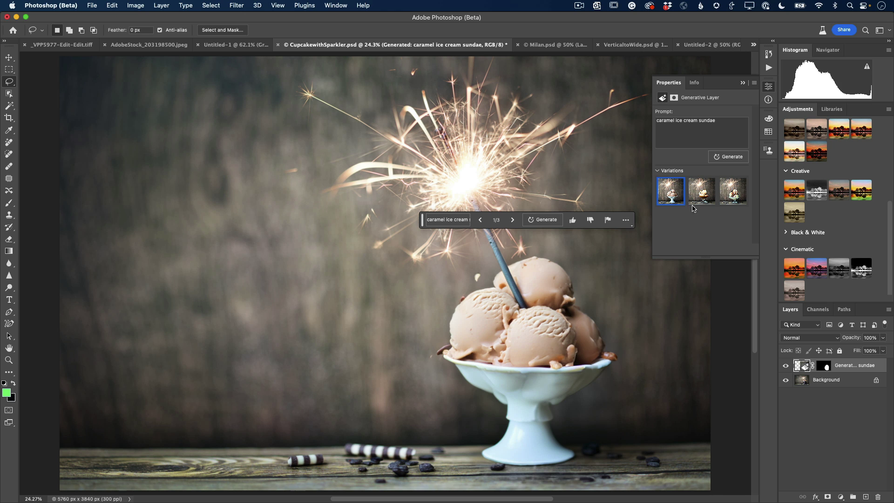
# Compare the second and third generated sundae variations.
pyautogui.moveTo(679, 200)
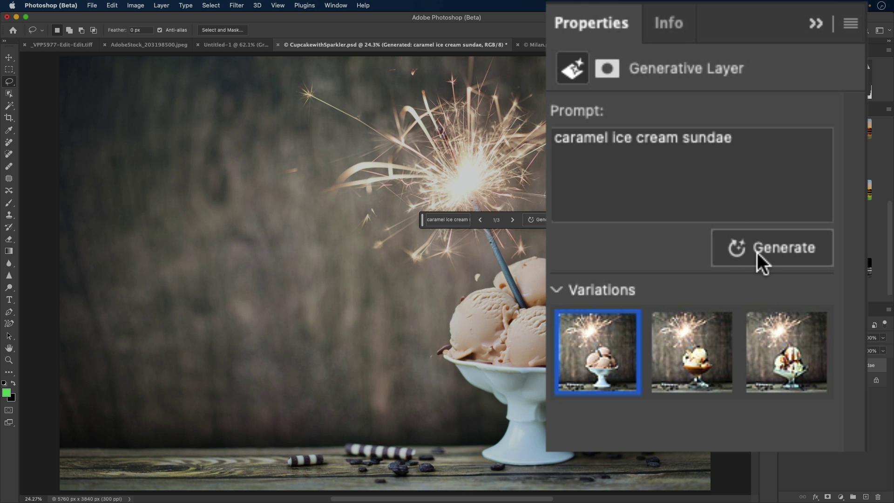
pyautogui.moveTo(689, 359)
pyautogui.click(713, 336)
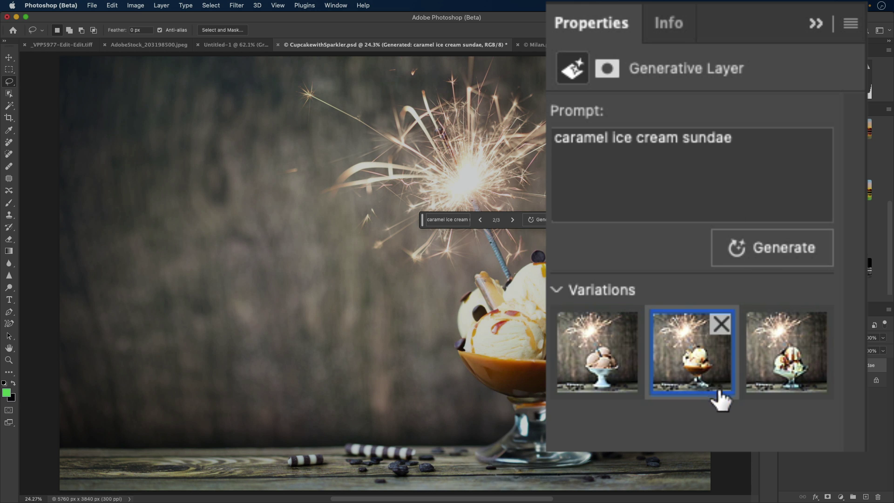
pyautogui.click(777, 364)
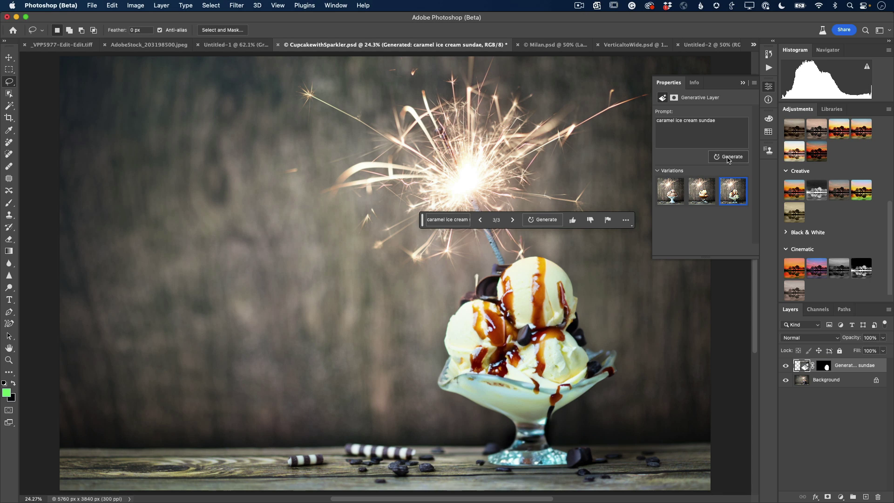
# Generate three more sundae variations and apply the brown-scoop sundae in the white footed bowl.
pyautogui.click(766, 260)
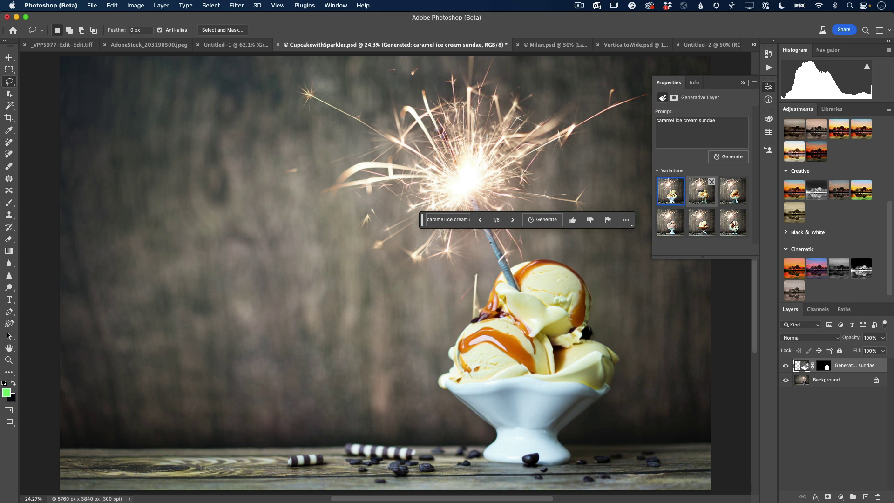
pyautogui.click(701, 194)
pyautogui.click(728, 197)
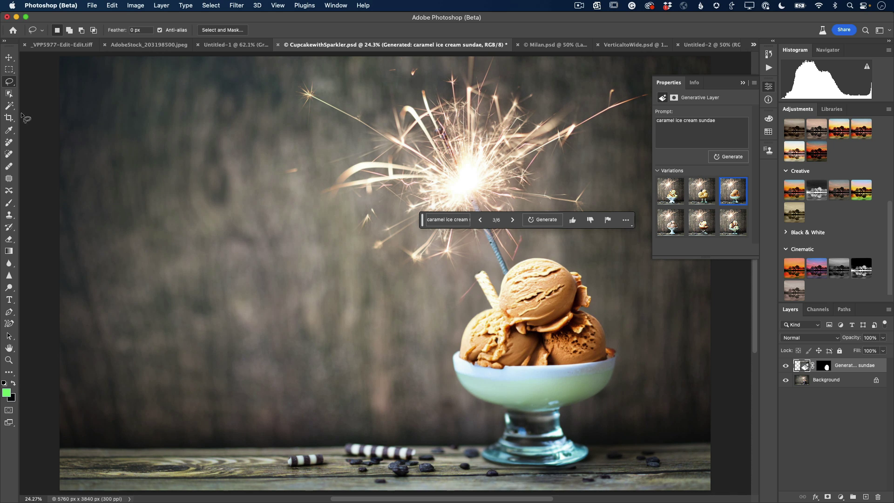
pyautogui.click(9, 69)
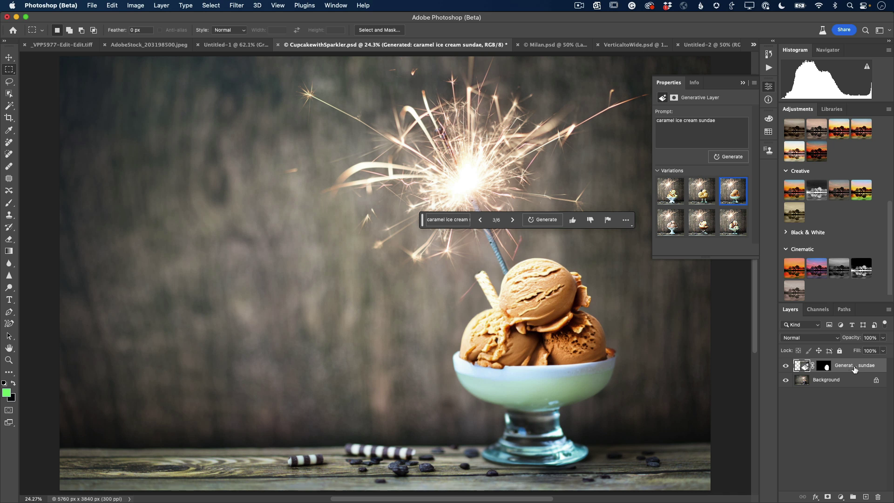
# Select the empty left background and generate 'toy robot wearing sneakers taking a selfie' there.
pyautogui.click(786, 366)
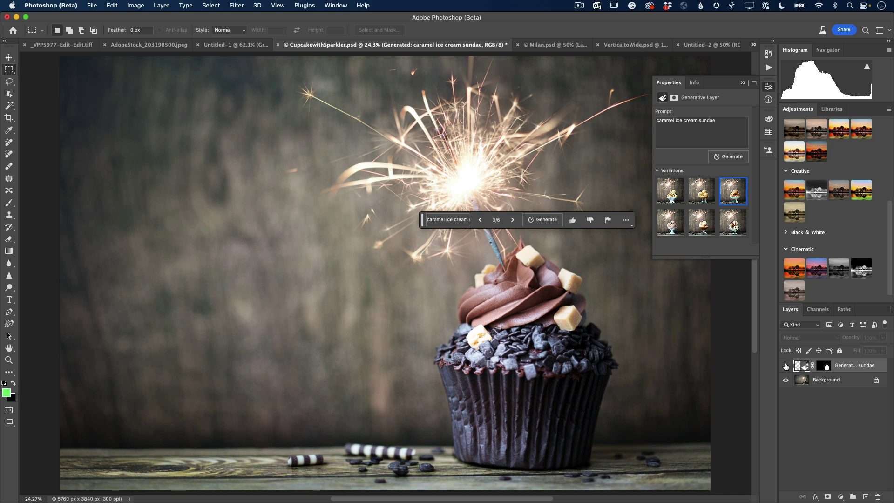
pyautogui.click(786, 365)
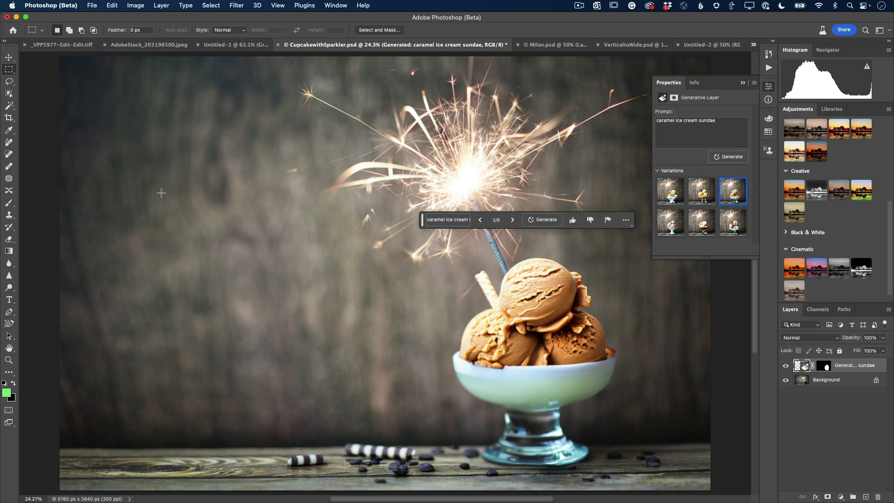
pyautogui.moveTo(141, 142); pyautogui.dragTo(342, 474)
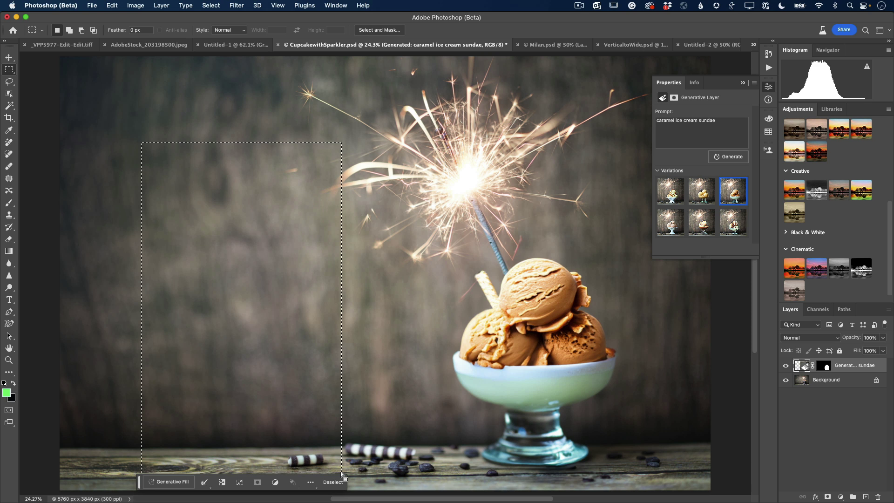
pyautogui.click(172, 481)
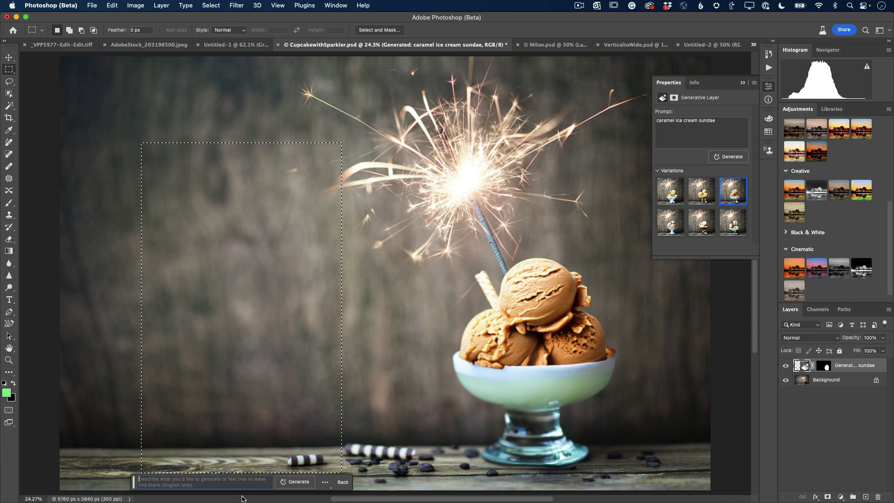
pyautogui.write('toy ro')
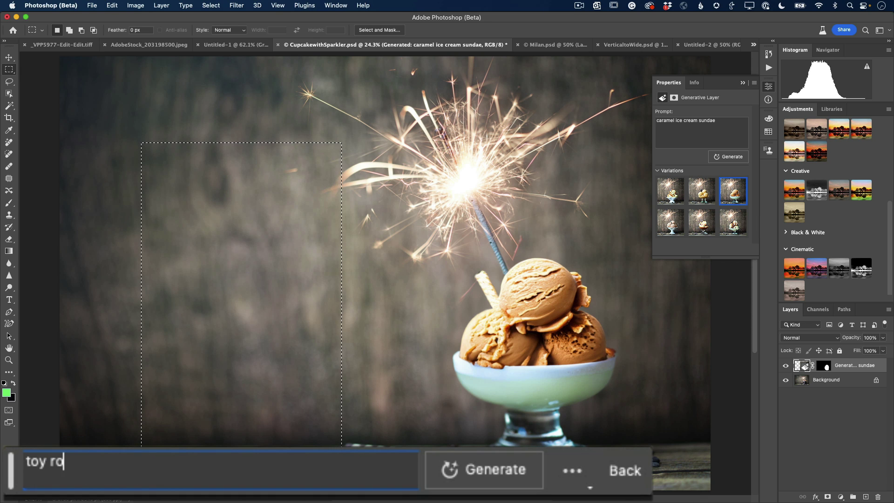
pyautogui.write('bot w')
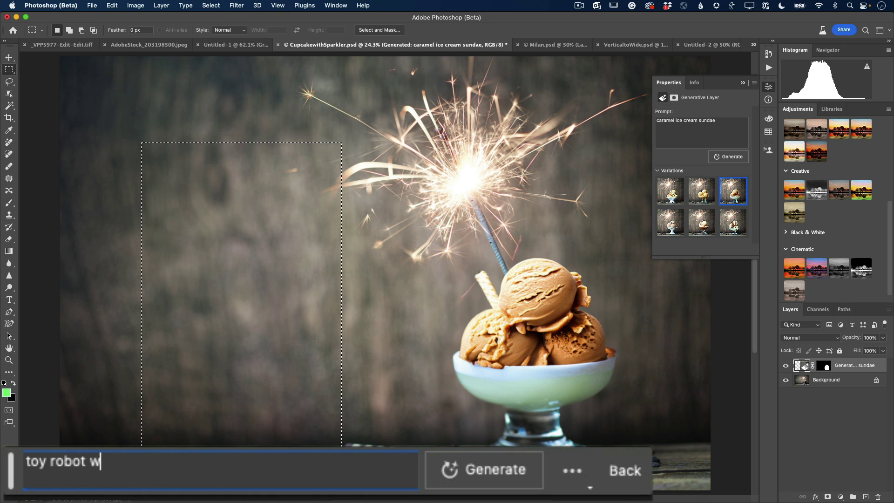
pyautogui.write('earing sne')
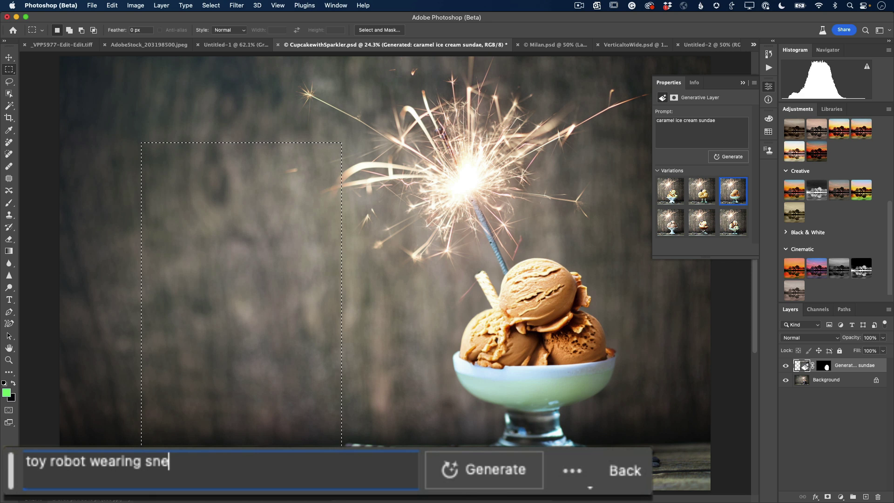
pyautogui.write('akers ta')
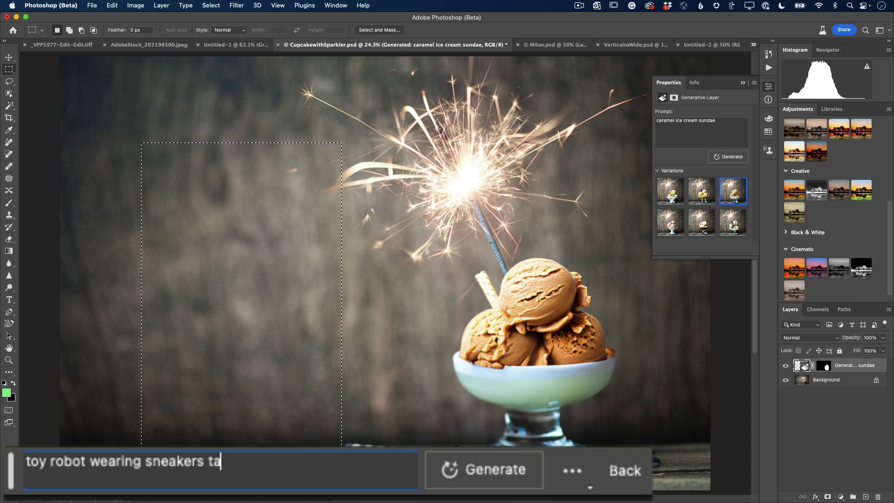
pyautogui.write('king a sel')
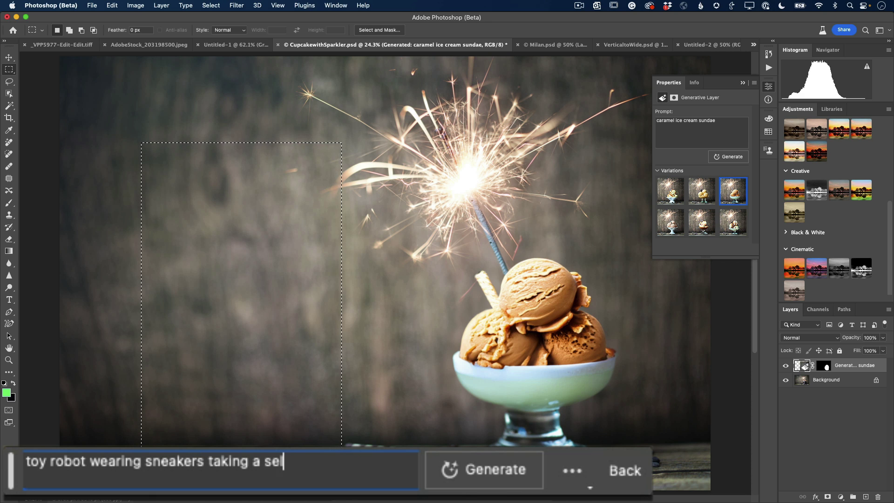
pyautogui.write('fie')
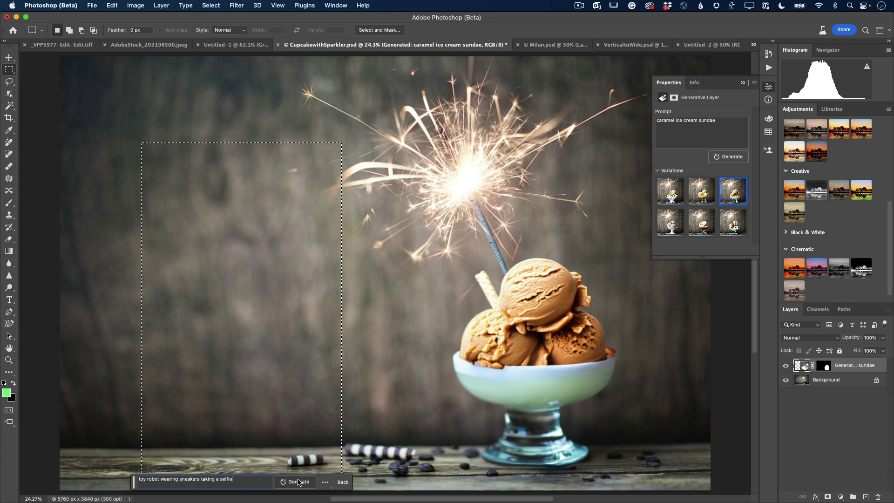
pyautogui.press('Return')
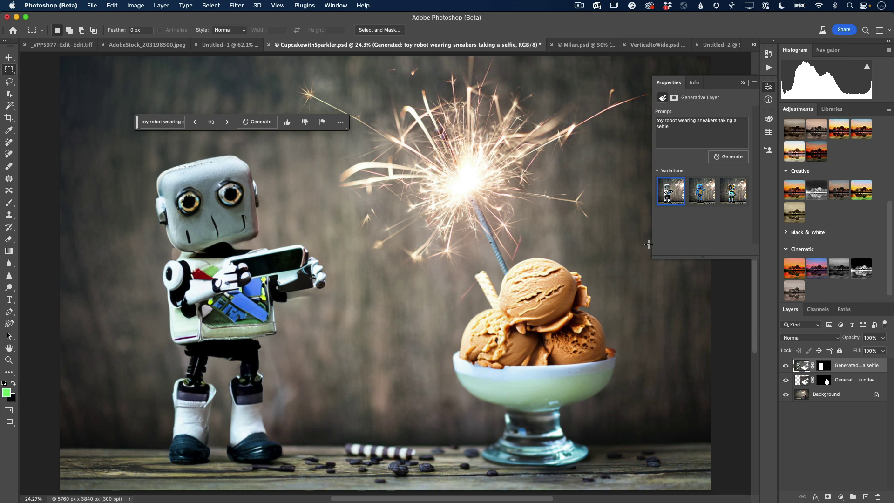
# Compare the blue, yellow-headed and white robot variations.
pyautogui.click(705, 201)
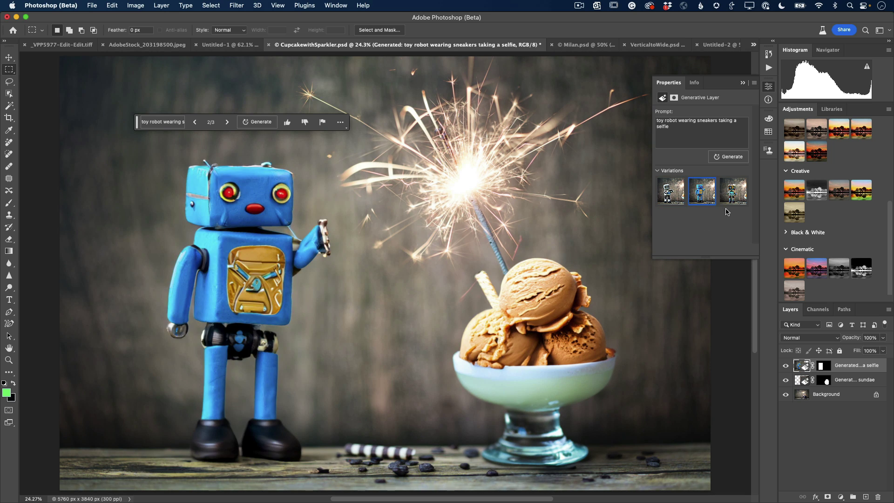
pyautogui.click(735, 201)
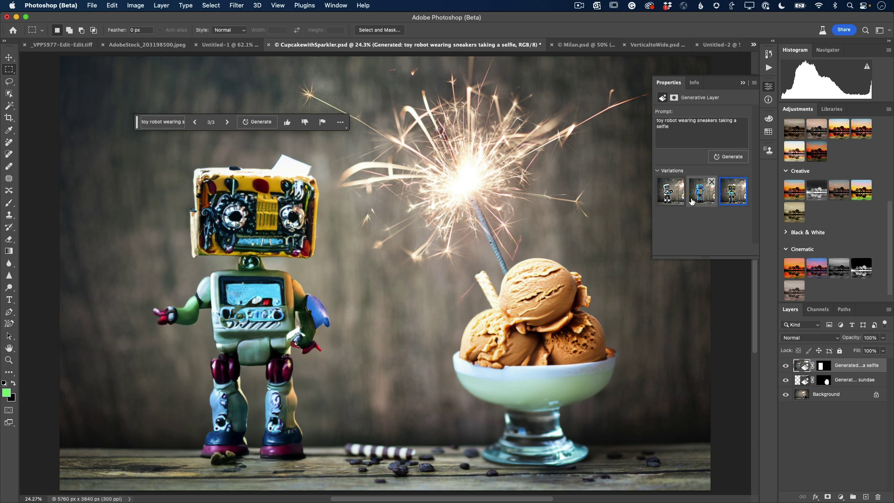
pyautogui.click(677, 200)
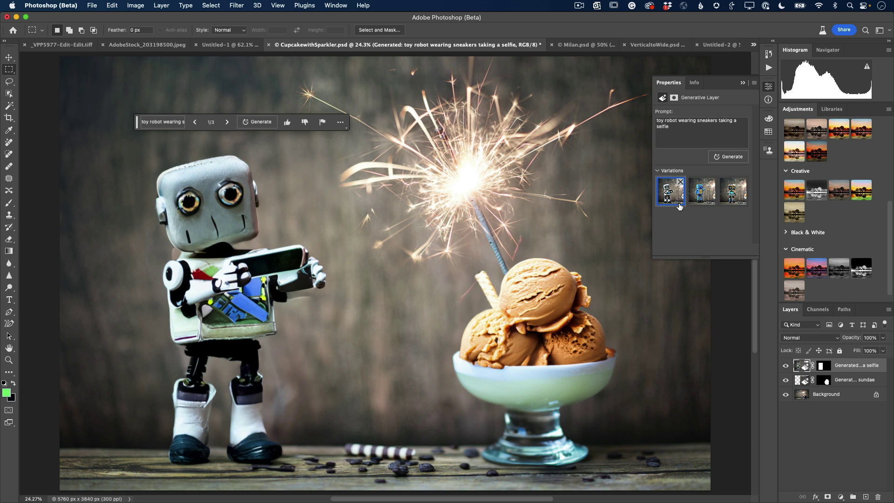
# Generate more robots, keep the white one wearing headphones, and switch to Milan.psd.
pyautogui.click(729, 157)
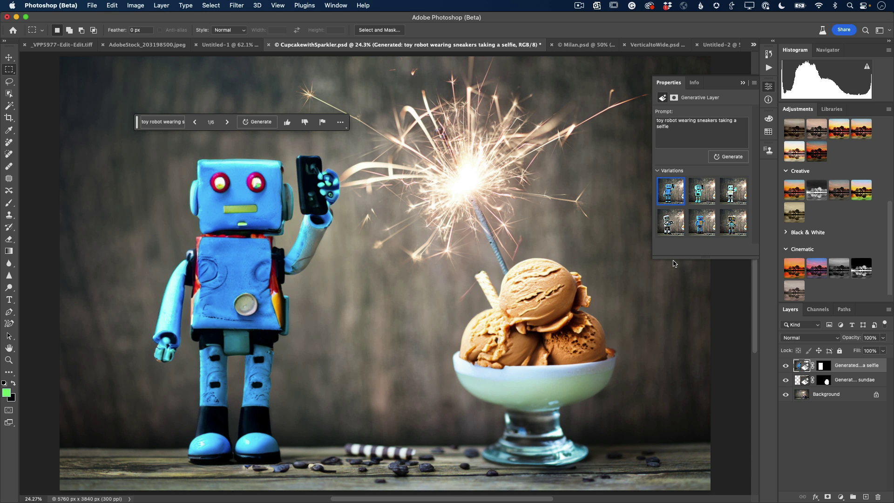
pyautogui.click(703, 199)
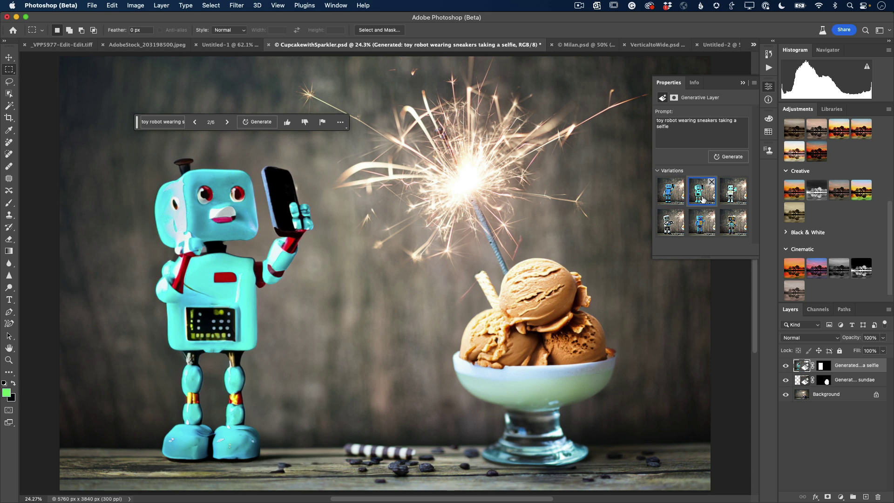
pyautogui.click(730, 197)
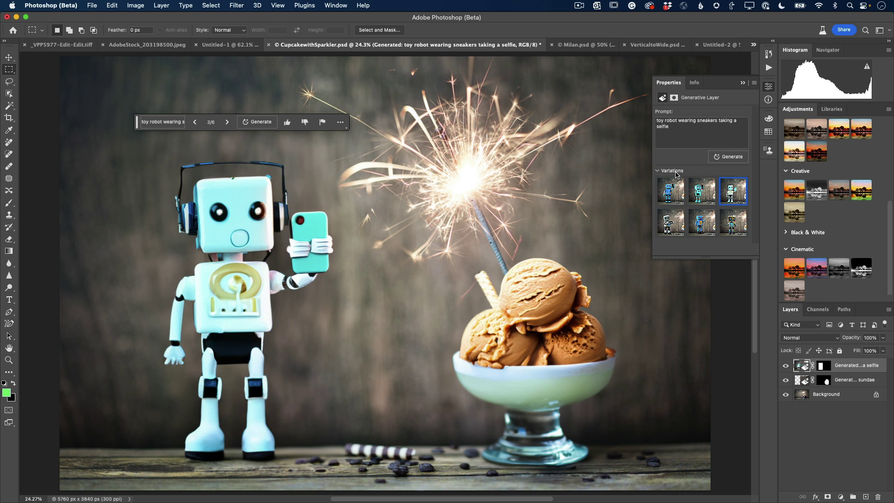
pyautogui.click(583, 47)
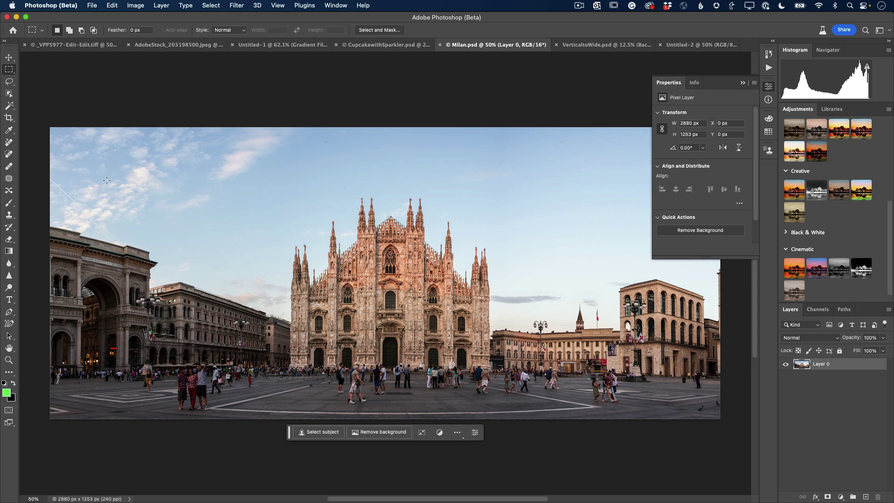
# Lasso the tourist crowds across the plaza and add the lone right-side pedestrian.
pyautogui.press('l')
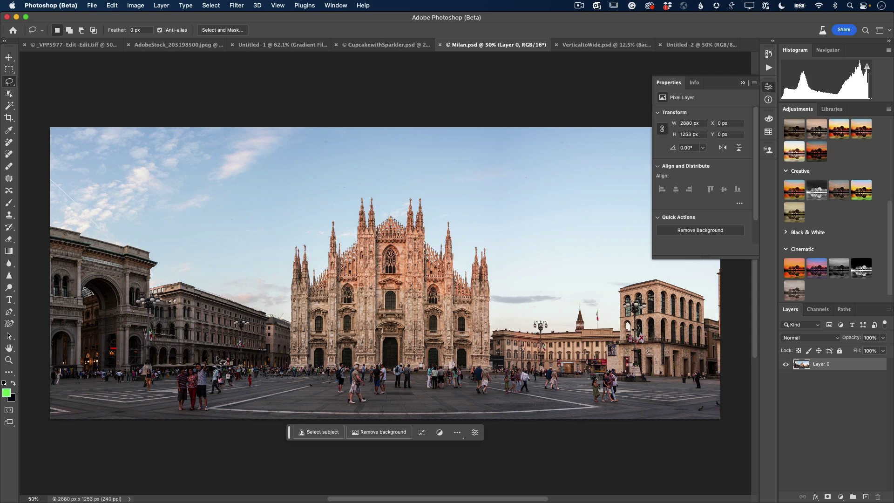
pyautogui.moveTo(217, 360)
pyautogui.mouseDown()
pyautogui.moveTo(95, 353)
pyautogui.moveTo(47, 362)
pyautogui.moveTo(49, 381)
pyautogui.moveTo(57, 390)
pyautogui.moveTo(157, 395)
pyautogui.moveTo(196, 413)
pyautogui.moveTo(245, 393)
pyautogui.mouseUp()
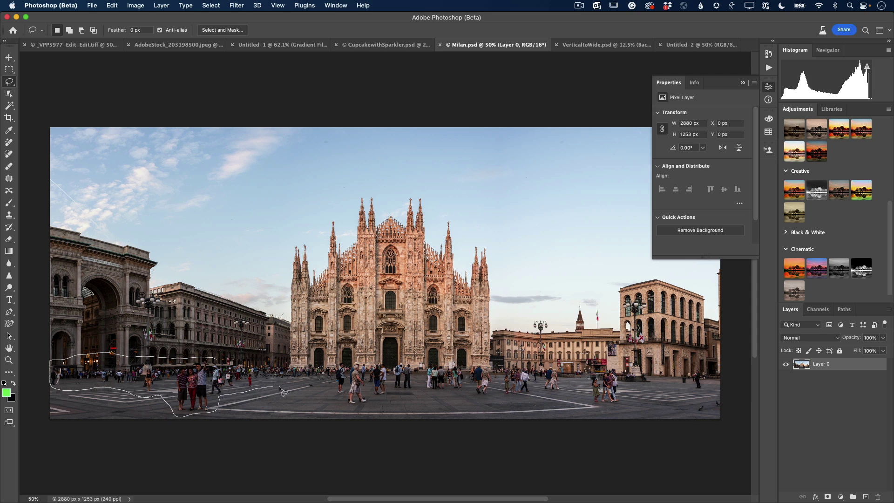
pyautogui.moveTo(282, 386)
pyautogui.mouseDown()
pyautogui.moveTo(376, 408)
pyautogui.moveTo(386, 398)
pyautogui.moveTo(444, 395)
pyautogui.moveTo(569, 398)
pyautogui.moveTo(608, 411)
pyautogui.moveTo(631, 389)
pyautogui.moveTo(620, 359)
pyautogui.mouseUp()
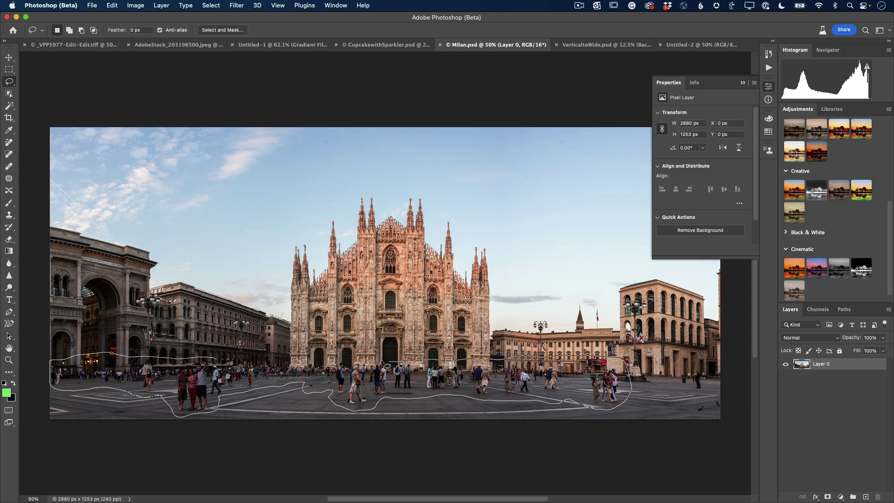
pyautogui.moveTo(243, 359); pyautogui.dragTo(235, 359)
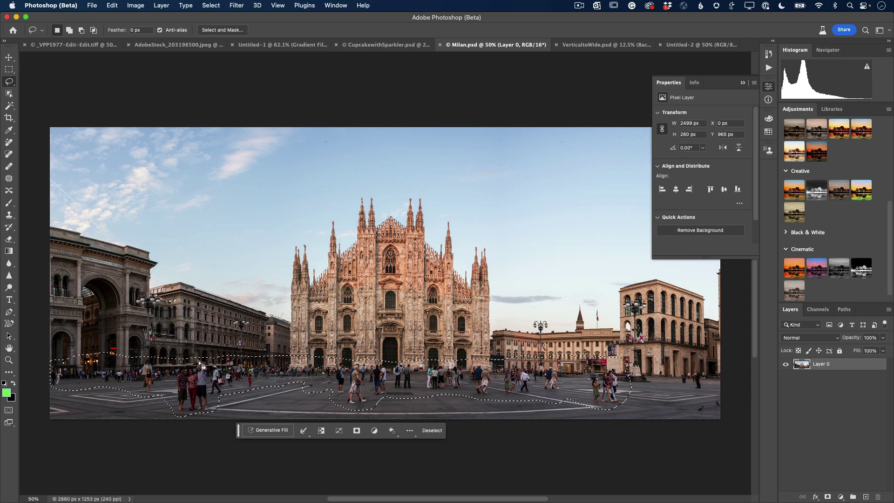
pyautogui.moveTo(691, 364)
pyautogui.mouseDown()
pyautogui.moveTo(677, 386)
pyautogui.moveTo(695, 394)
pyautogui.moveTo(705, 388)
pyautogui.moveTo(684, 362)
pyautogui.mouseUp()
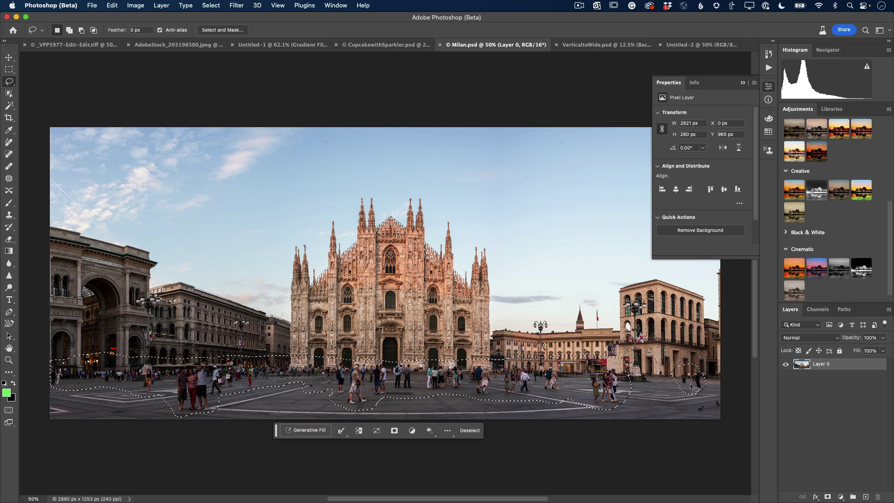
pyautogui.click(299, 432)
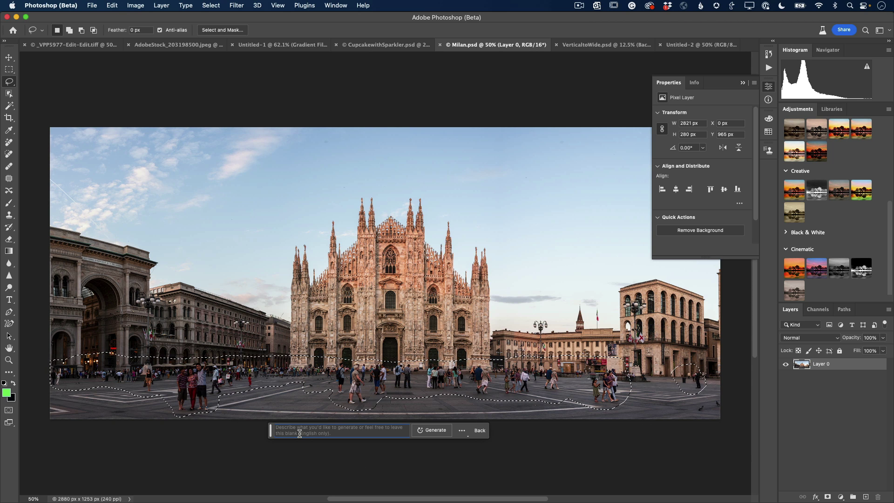
pyautogui.click(434, 431)
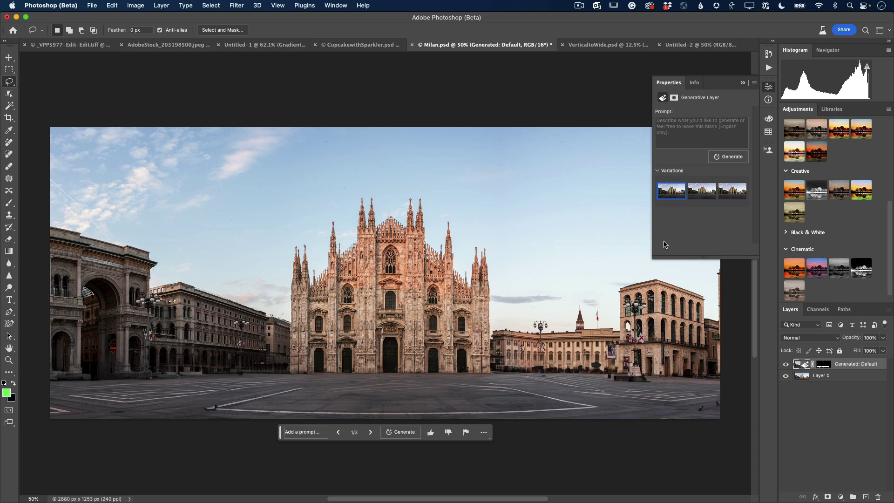
pyautogui.click(705, 195)
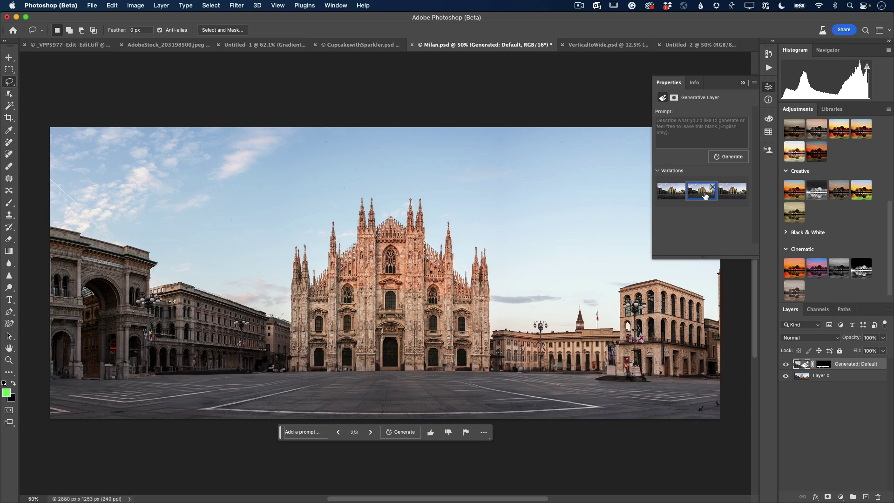
pyautogui.click(729, 194)
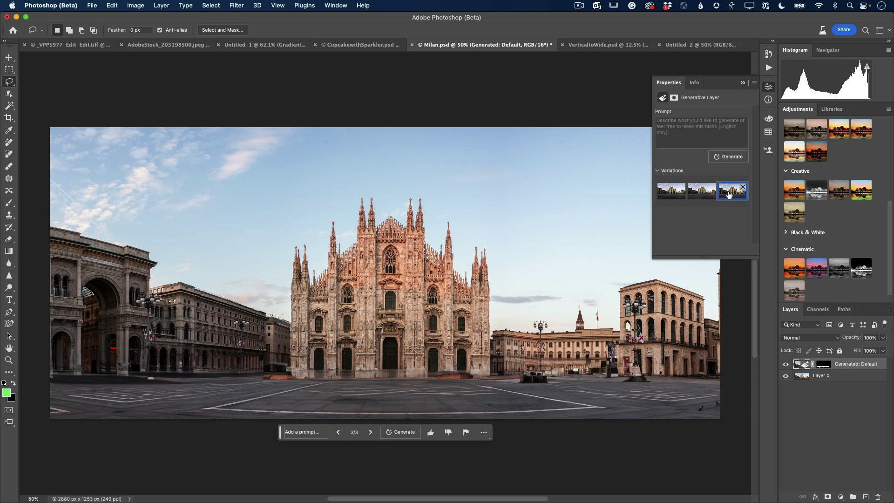
pyautogui.click(671, 195)
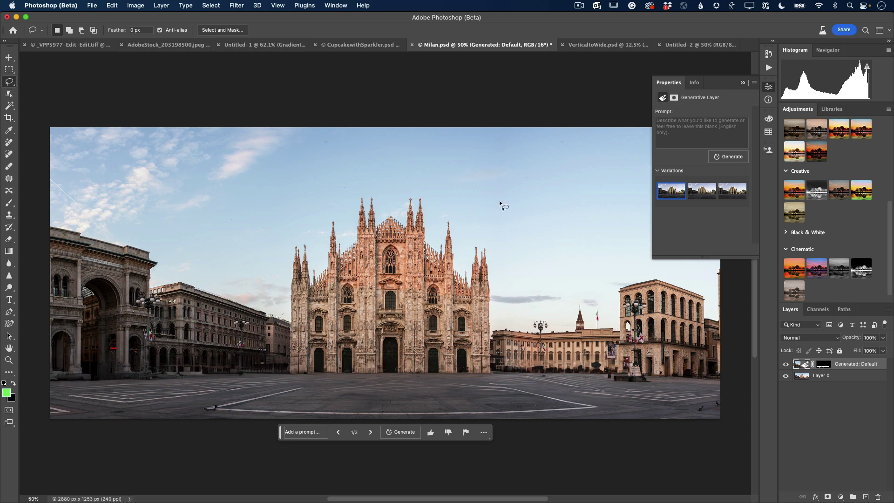
# Lasso a sky patch right of the cathedral and generate 'clouds' into it.
pyautogui.moveTo(555, 165)
pyautogui.mouseDown()
pyautogui.moveTo(494, 147)
pyautogui.moveTo(446, 171)
pyautogui.moveTo(477, 223)
pyautogui.moveTo(560, 215)
pyautogui.moveTo(552, 163)
pyautogui.mouseUp()
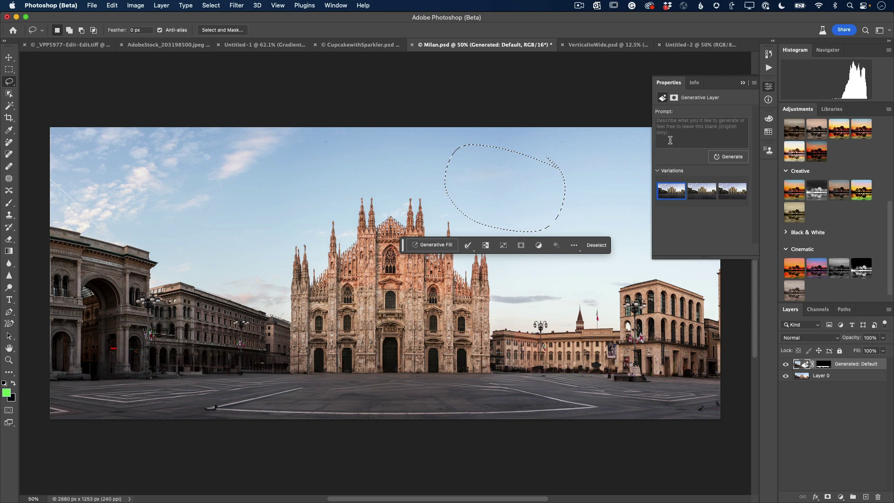
pyautogui.click(445, 245)
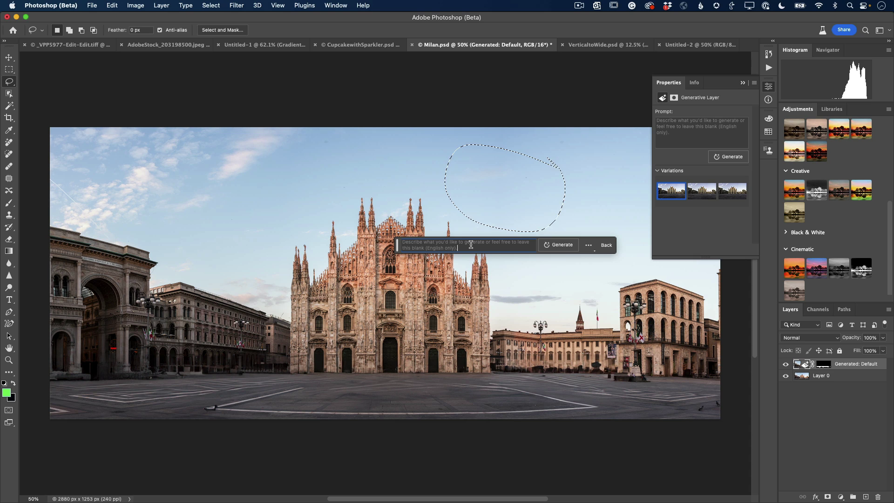
pyautogui.write('clouds')
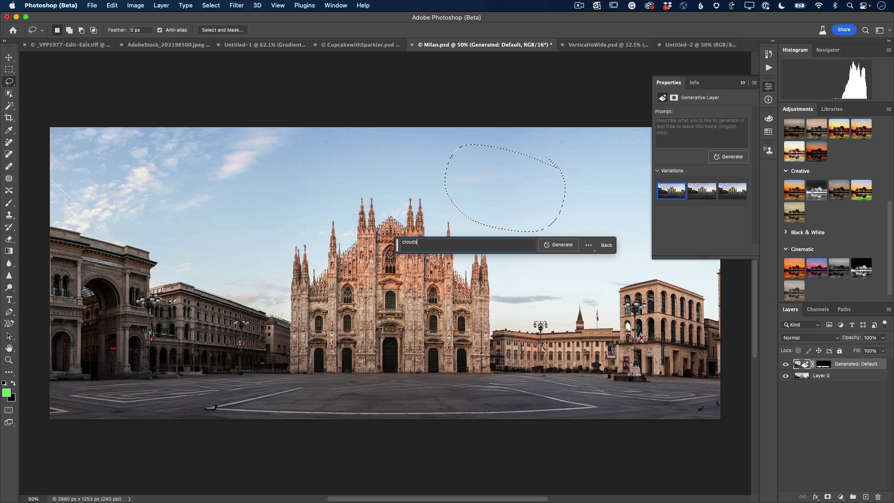
pyautogui.click(559, 245)
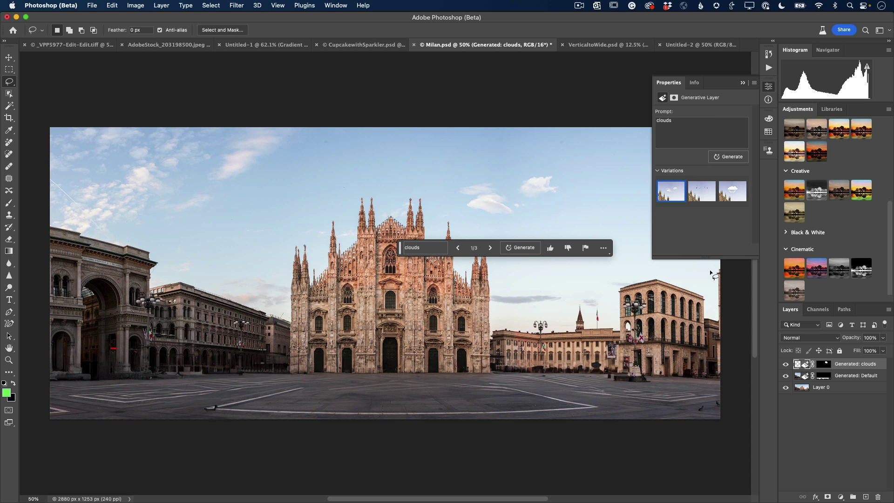
# Step through the three clouds variations and return to the first, soft version.
pyautogui.click(490, 248)
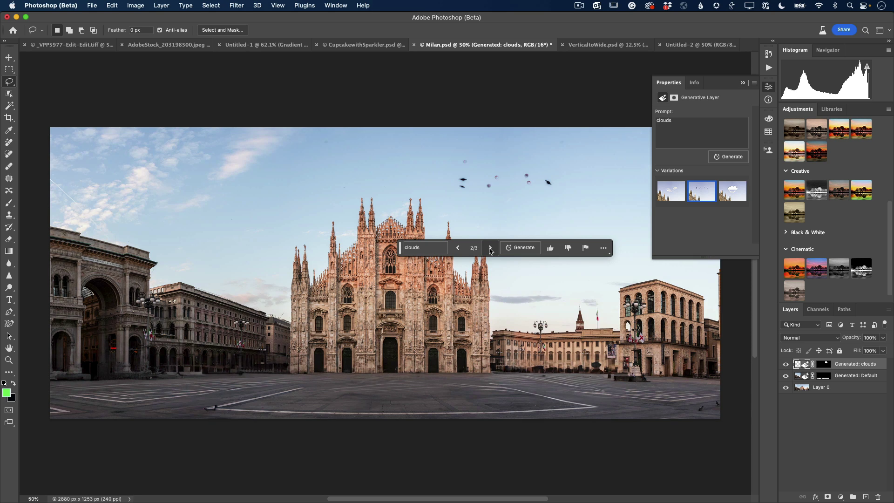
pyautogui.click(490, 248)
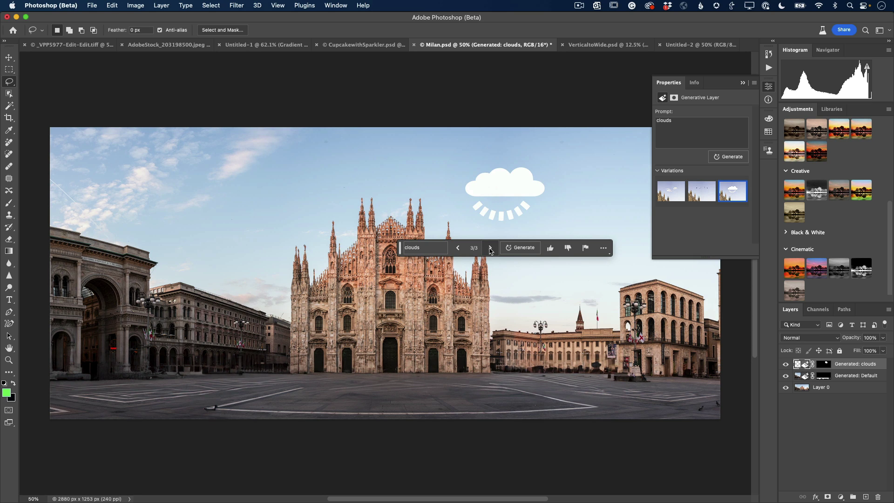
pyautogui.click(458, 248)
pyautogui.click(457, 248)
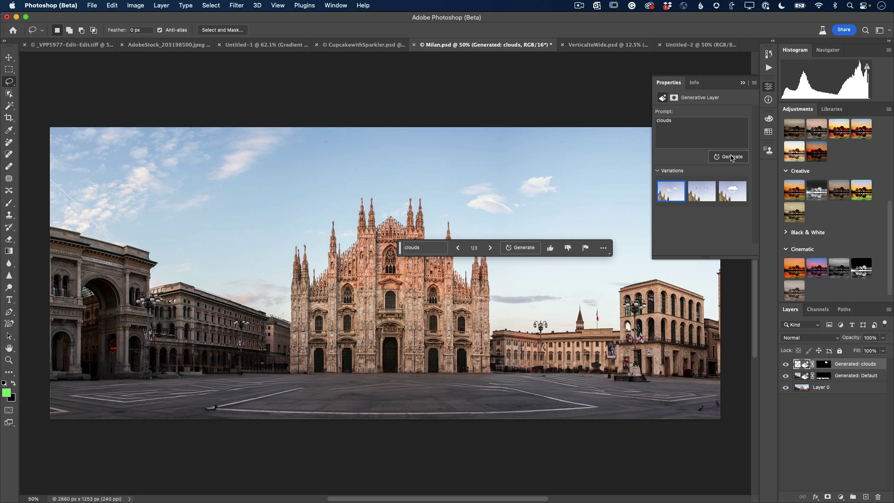
# Crop-extend VerticaltoWide.psd left and right to 9422 × 7008 px with white sides.
pyautogui.click(586, 46)
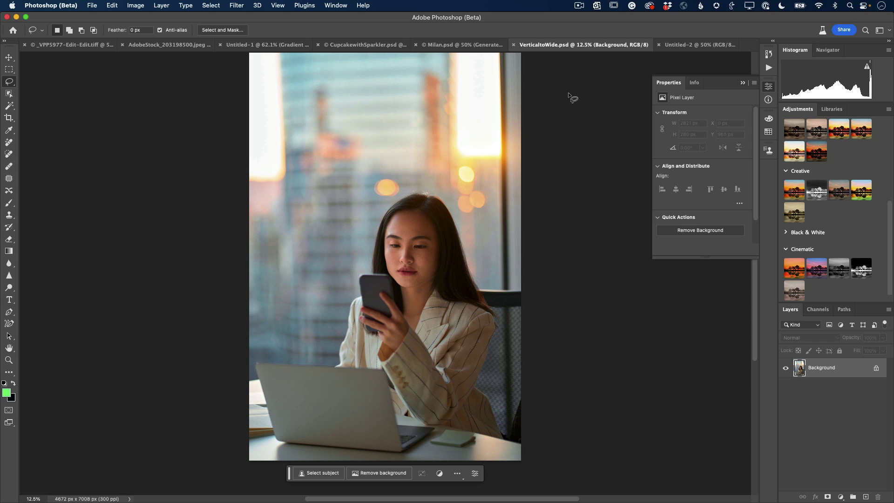
pyautogui.press('c')
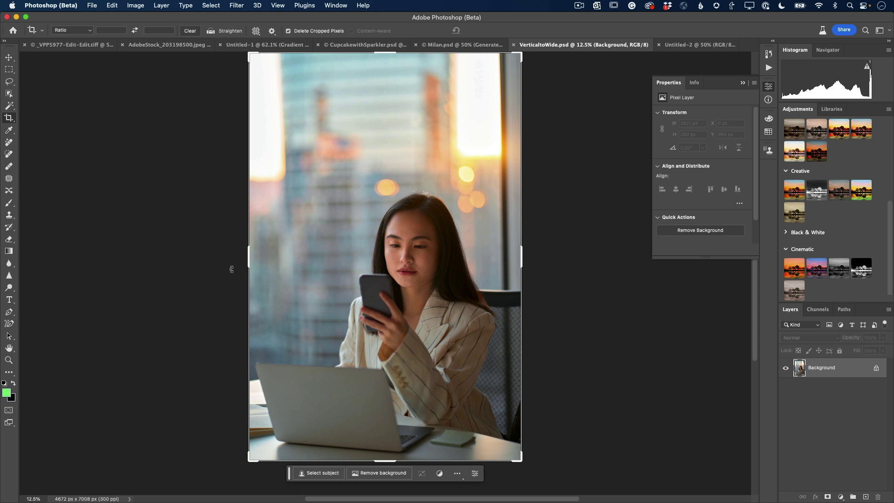
pyautogui.press('d')
pyautogui.moveTo(246, 262); pyautogui.dragTo(173, 260)
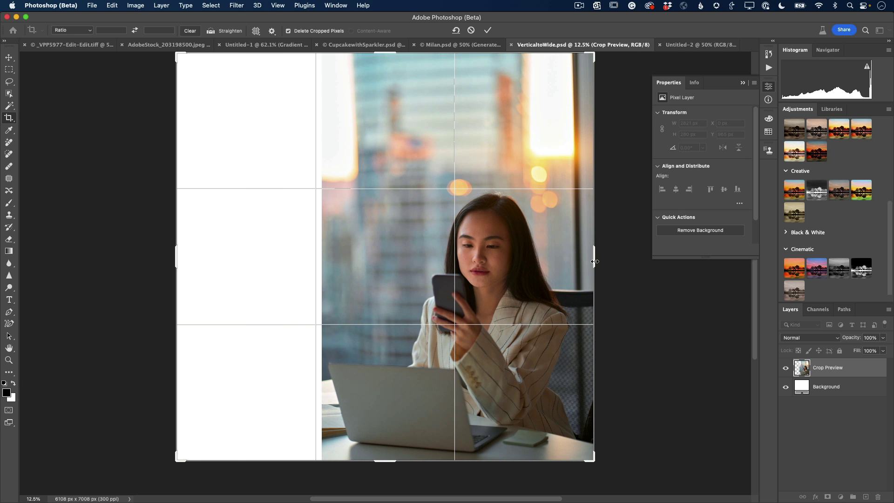
pyautogui.moveTo(594, 261); pyautogui.dragTo(661, 261)
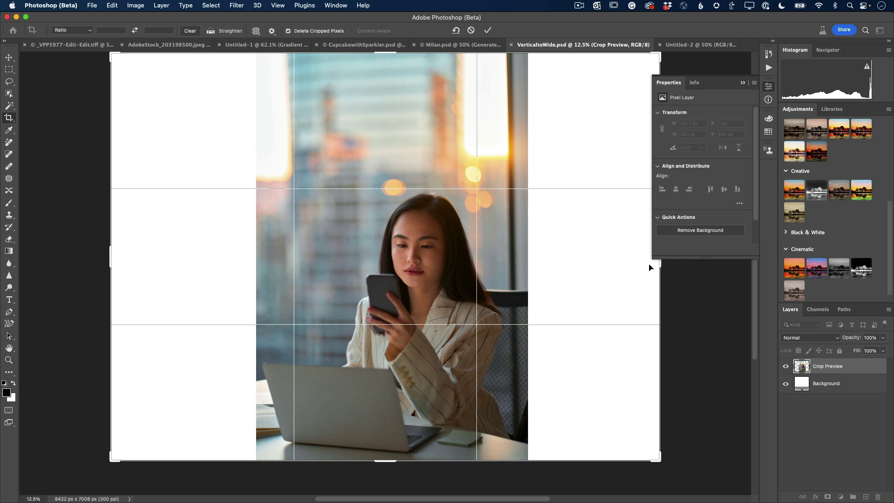
pyautogui.press('Return')
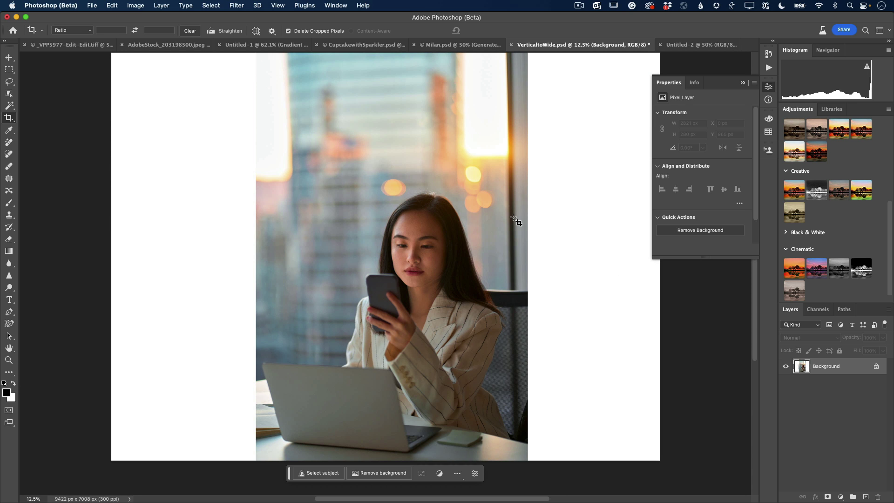
# Marquee the blank white side areas and Generative Fill them with an empty prompt.
pyautogui.press('m')
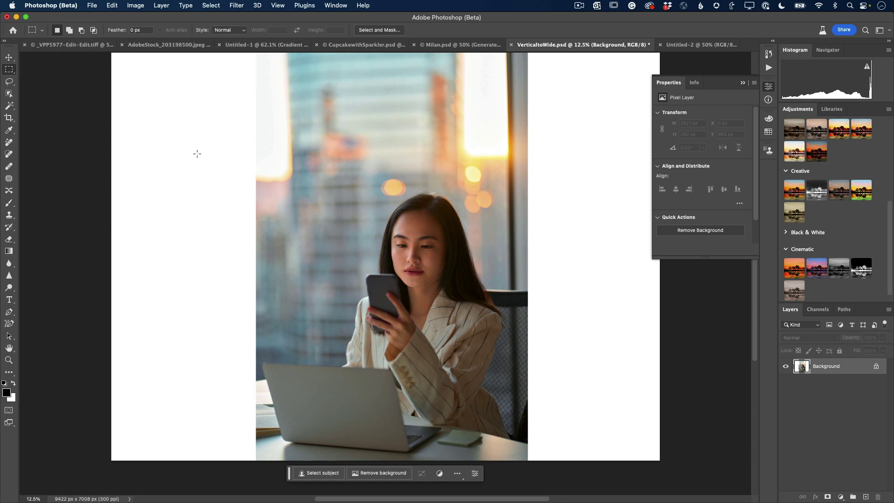
pyautogui.scroll(3, 196, 154)
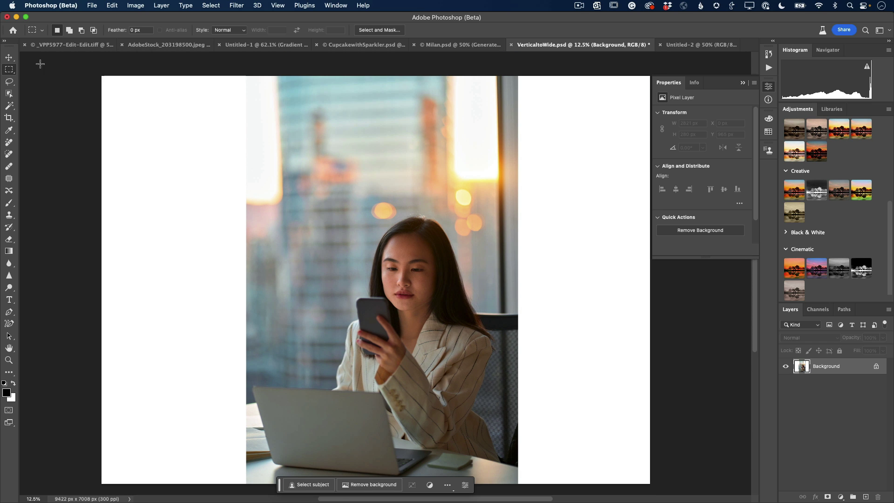
pyautogui.moveTo(86, 65); pyautogui.dragTo(252, 440)
pyautogui.scroll(3, 382, 356)
pyautogui.hscroll(2, 382, 357)
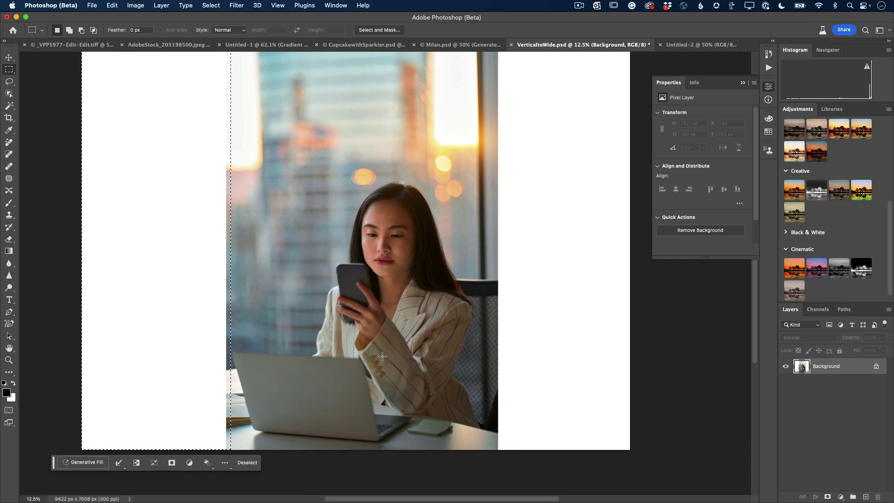
pyautogui.scroll(2, 382, 356)
pyautogui.hscroll(1, 382, 356)
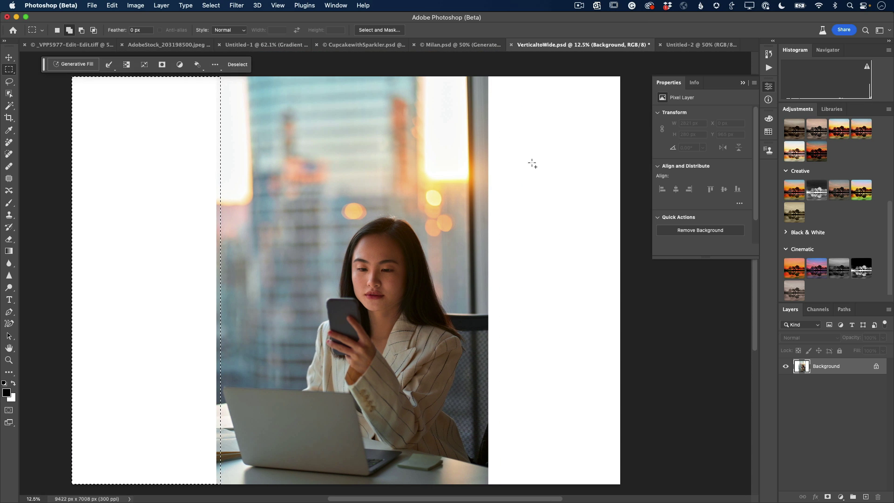
pyautogui.moveTo(485, 77); pyautogui.dragTo(620, 484)
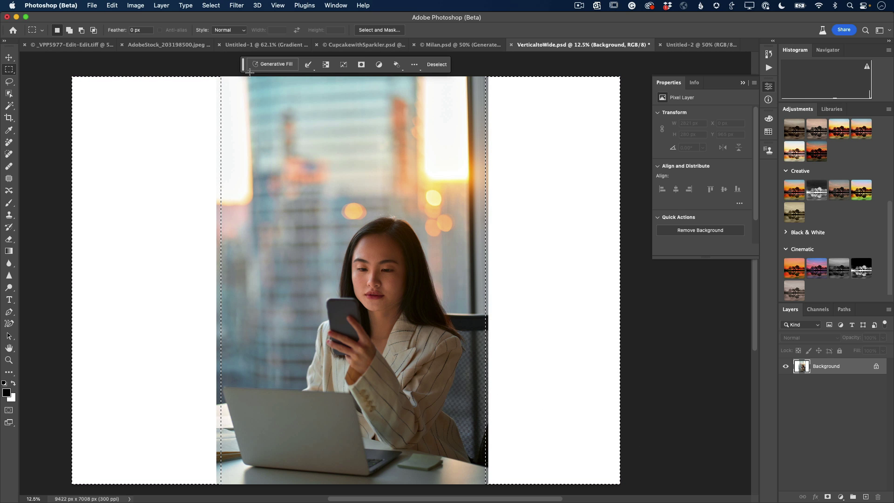
pyautogui.click(272, 66)
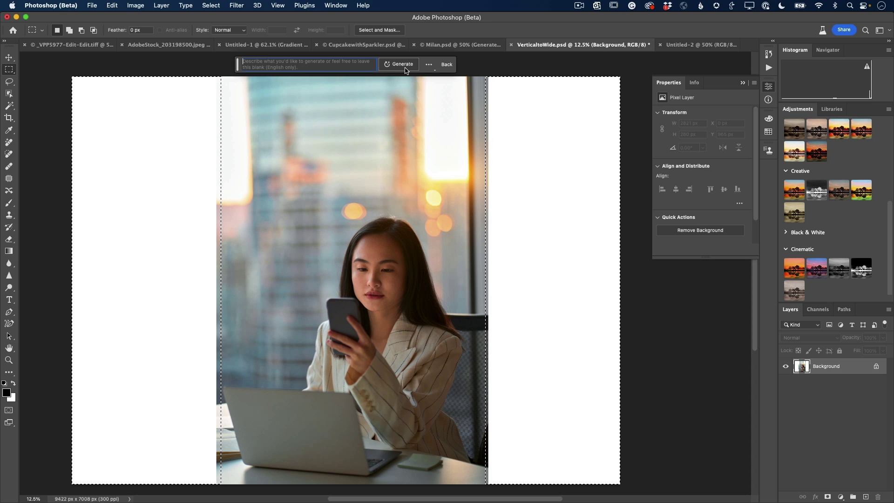
pyautogui.click(405, 68)
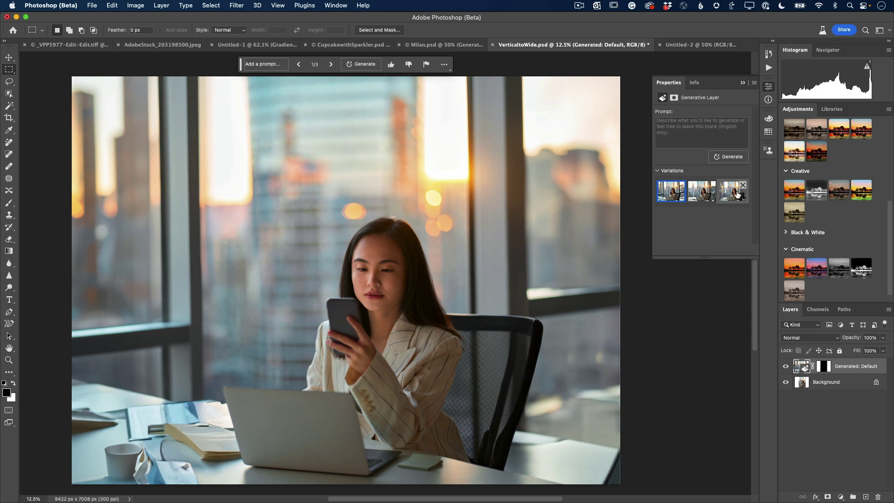
# Compare the widened variations, drop the third, and apply the first with tall windows.
pyautogui.click(704, 196)
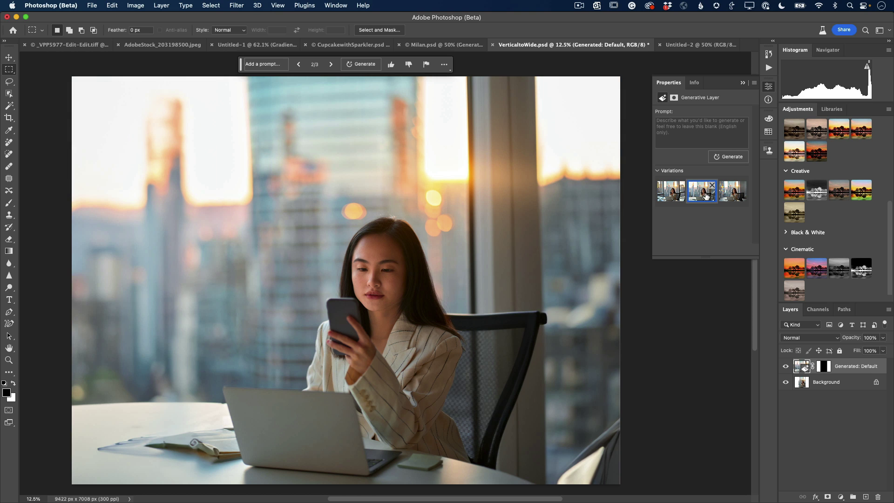
pyautogui.click(729, 198)
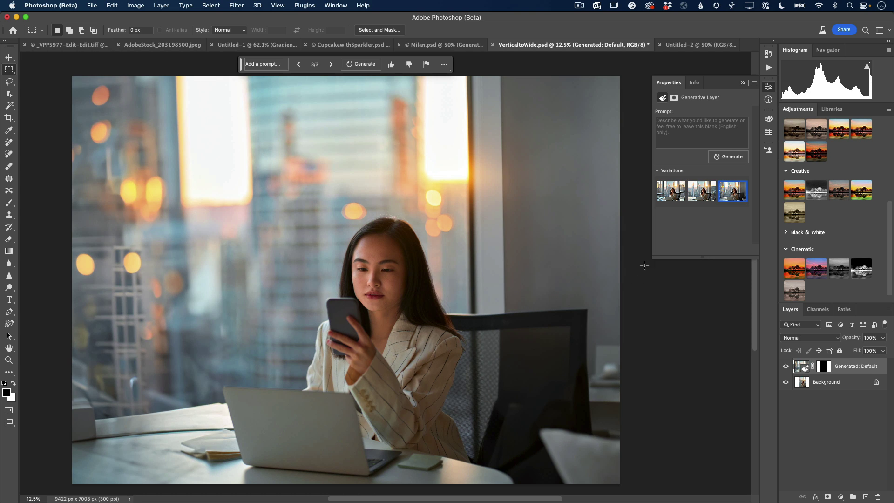
pyautogui.moveTo(738, 195)
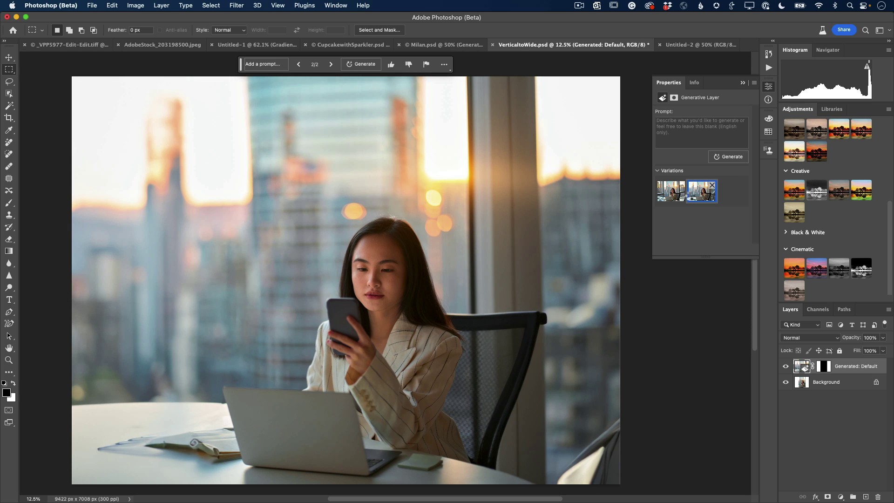
pyautogui.click(666, 198)
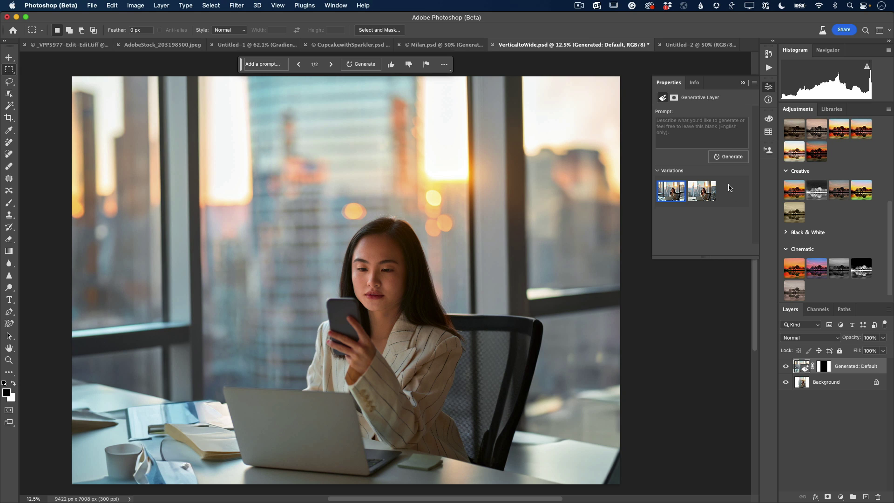
# Generate 'pastries on a breakfast table in the morning' across the whole Untitled-2 canvas.
pyautogui.click(698, 45)
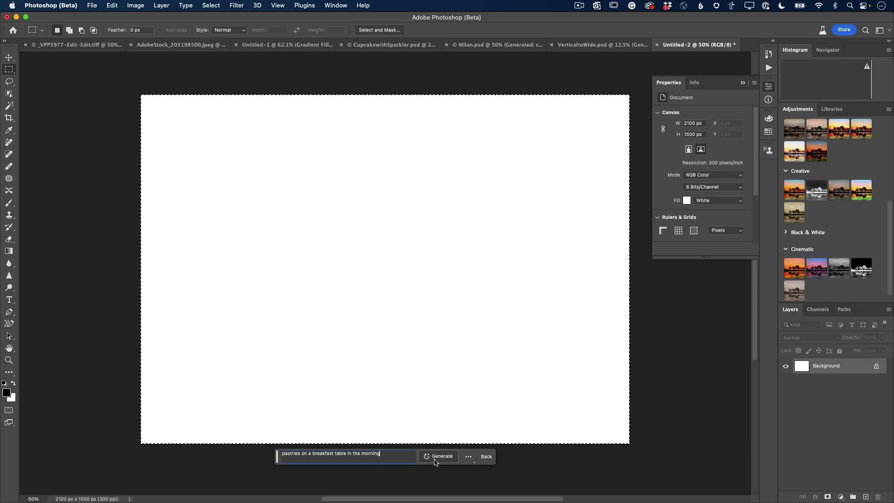
pyautogui.click(435, 461)
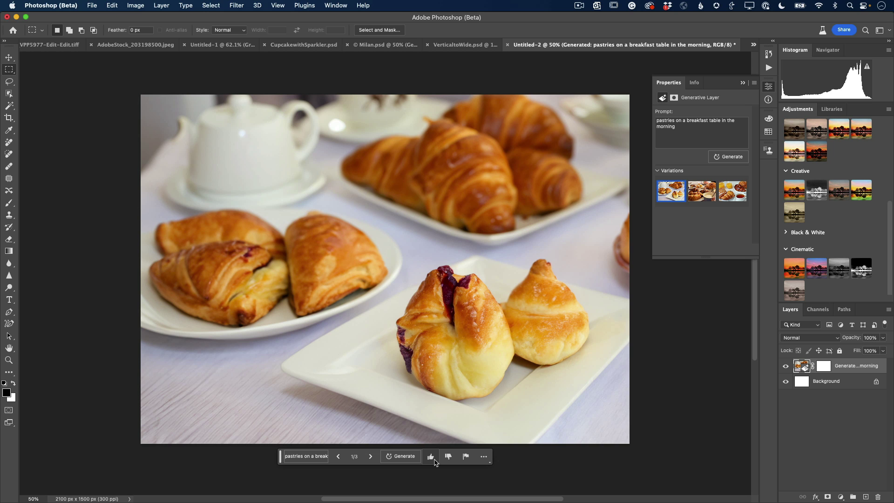
# Preview the second pastries variation, then apply the third with orange juice and tea.
pyautogui.click(701, 199)
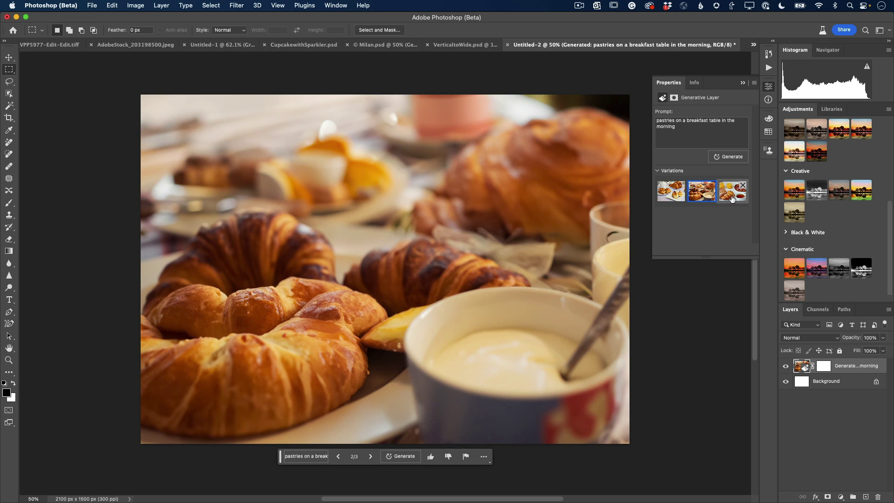
pyautogui.click(731, 198)
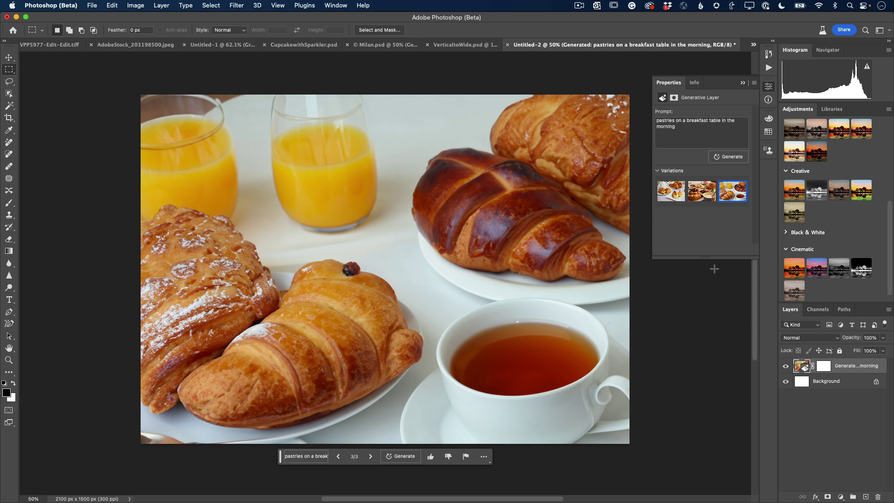